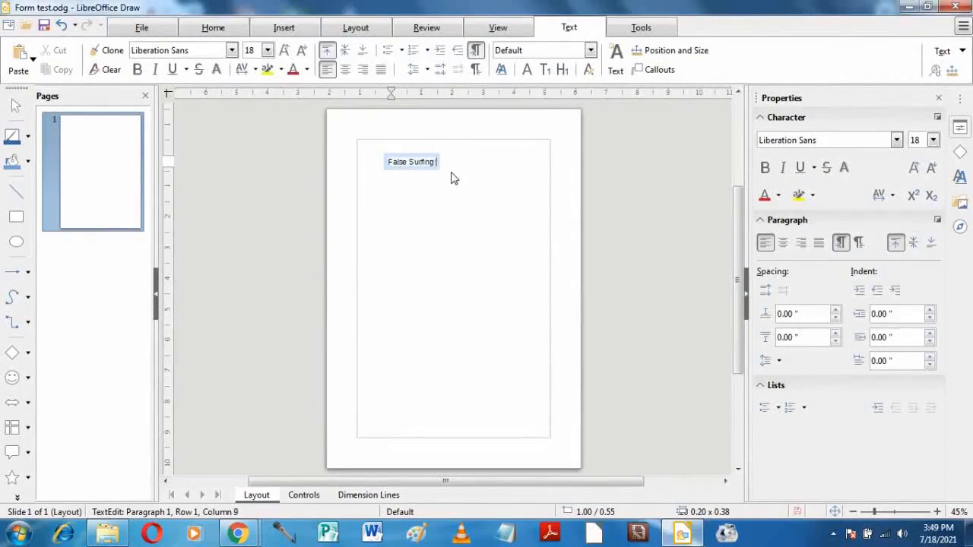
# Set the False Surfing Club title in Old English Text MT and convert the text to curves.
pyautogui.hotkey('ctrl', 'a')
pyautogui.click(186, 51)
pyautogui.press('Return')
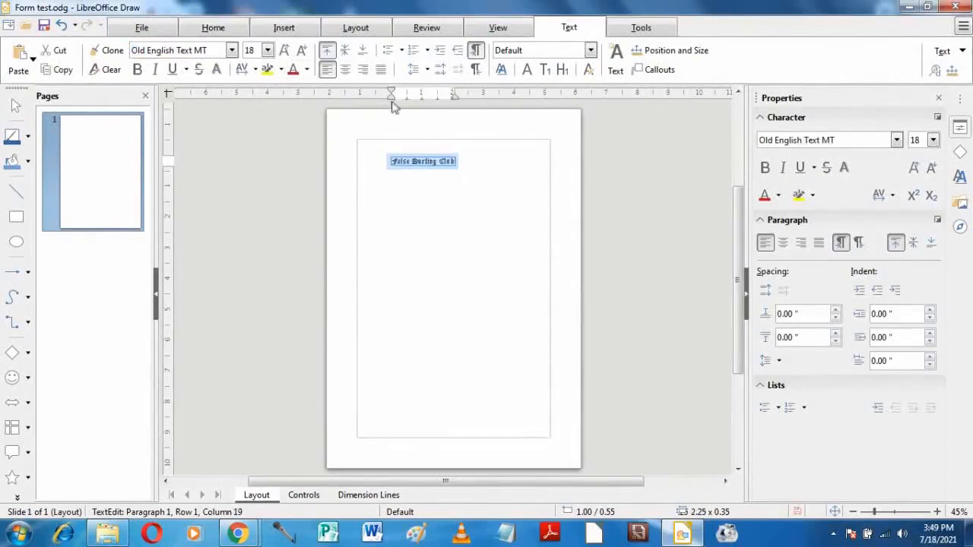
pyautogui.rightClick(429, 156)
pyautogui.click(630, 455)
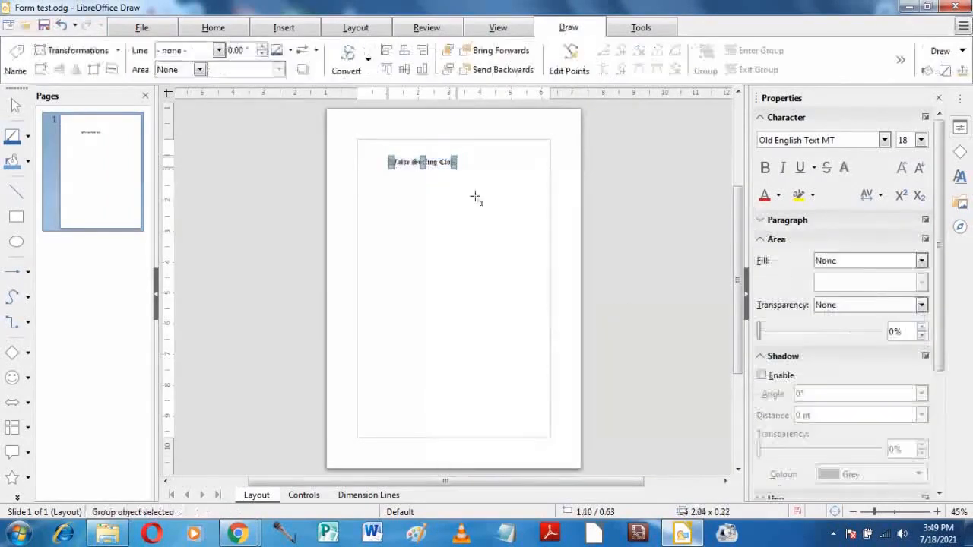
# Enlarge the title to about 5.17 x 1.02 inches and distort it into an arch spanning the page margins.
pyautogui.moveTo(459, 168); pyautogui.dragTo(552, 190)
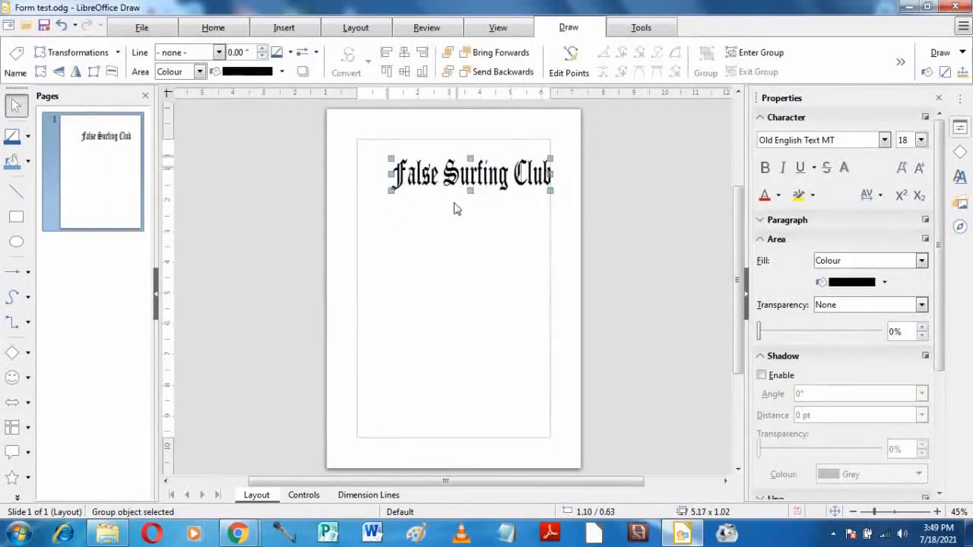
pyautogui.click(112, 71)
pyautogui.moveTo(391, 174); pyautogui.dragTo(392, 227)
pyautogui.click(93, 71)
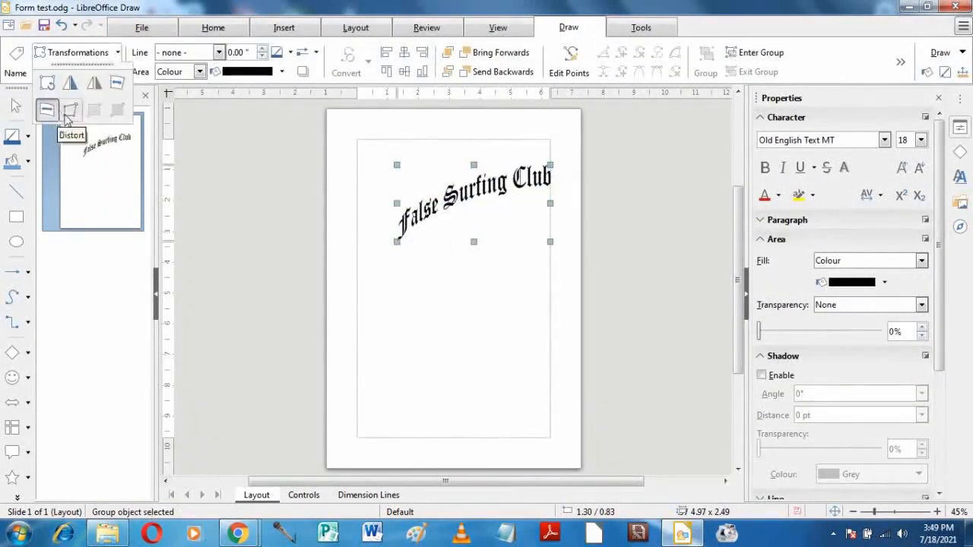
pyautogui.moveTo(396, 164); pyautogui.dragTo(388, 145)
pyautogui.moveTo(448, 173)
pyautogui.mouseDown()
pyautogui.moveTo(465, 176)
pyautogui.moveTo(447, 168)
pyautogui.mouseUp()
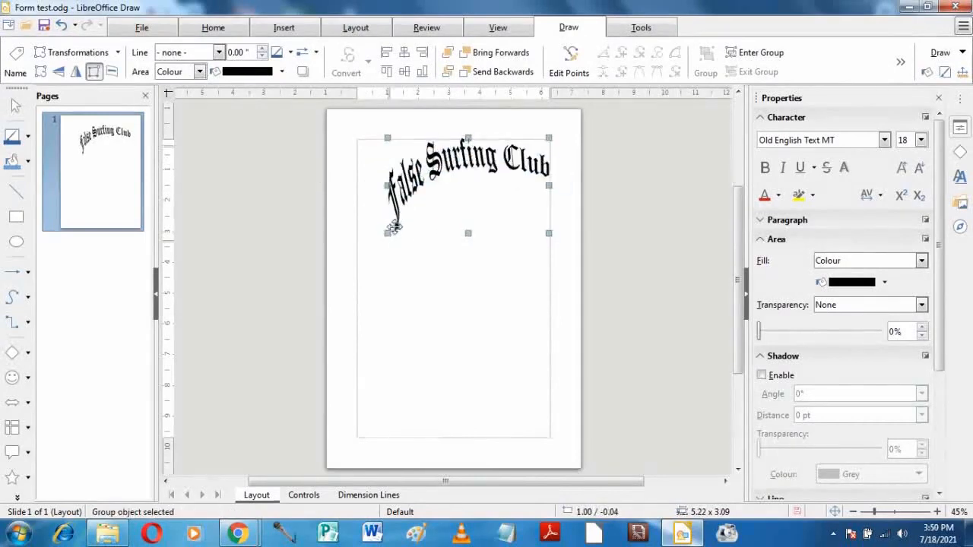
pyautogui.moveTo(389, 233); pyautogui.dragTo(361, 237)
pyautogui.click(436, 269)
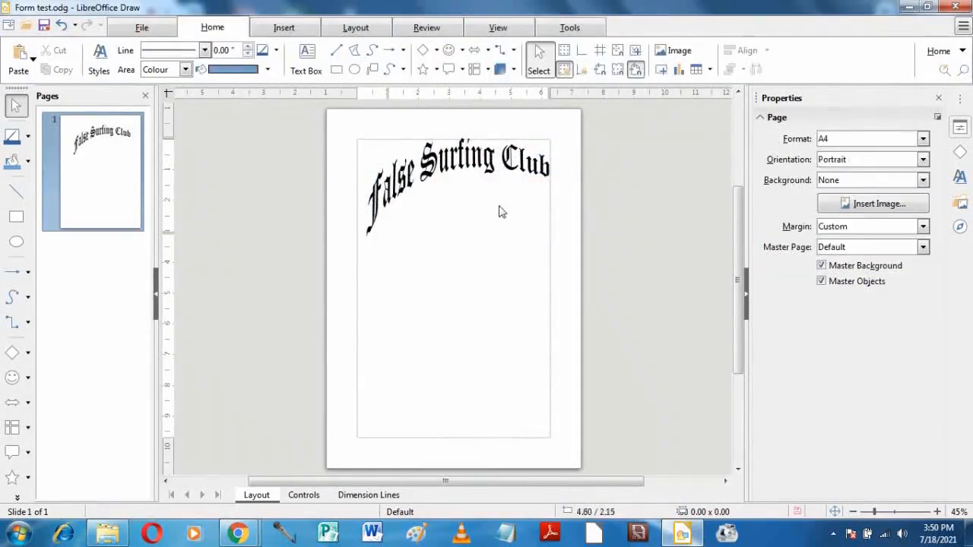
# Insert the Webdings snowboarder symbol in a new text box below the title.
pyautogui.click(306, 61)
pyautogui.click(499, 269)
pyautogui.click(282, 27)
pyautogui.click(758, 58)
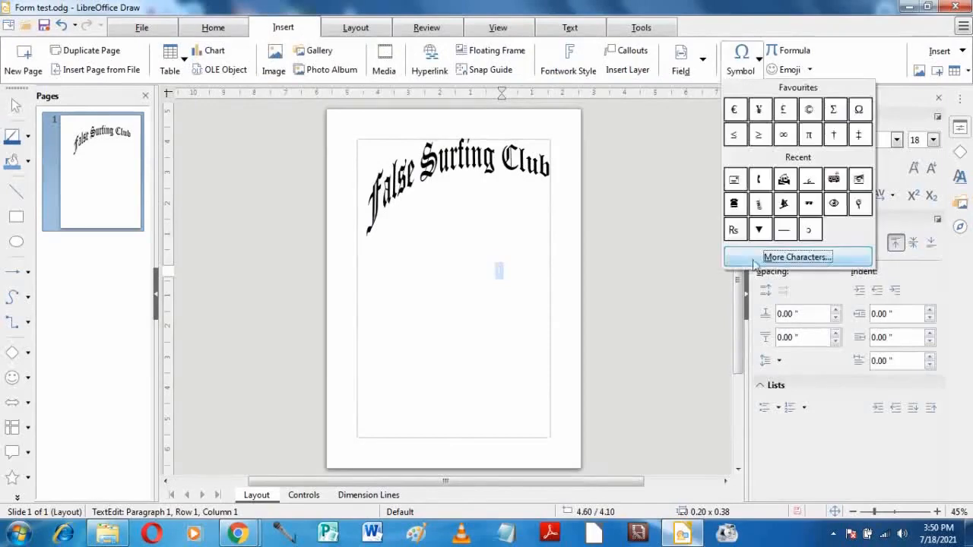
pyautogui.click(734, 216)
# Convert the snowboarder symbol to curves, then enlarge it and place it beneath the arched title.
pyautogui.rightClick(506, 271)
pyautogui.click(458, 260)
pyautogui.rightClick(505, 271)
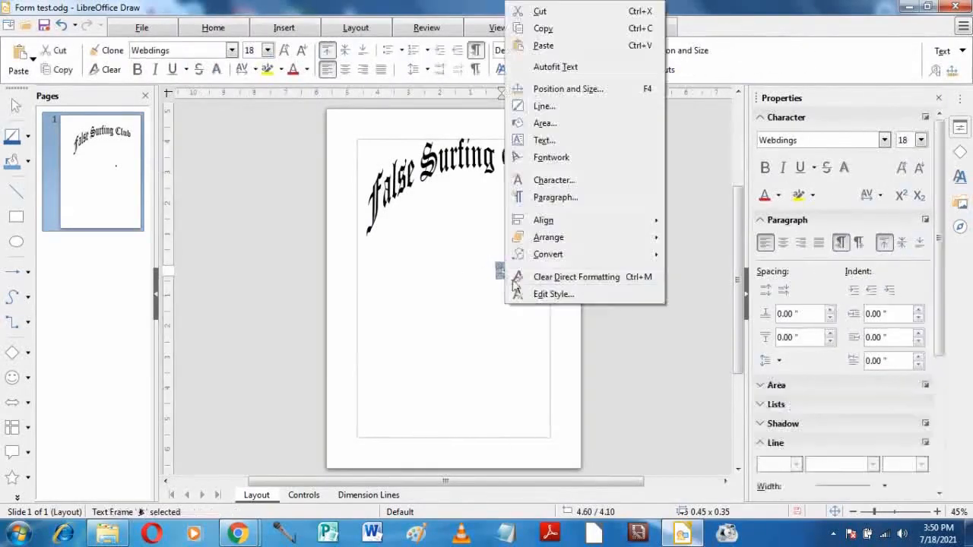
pyautogui.moveTo(555, 255)
pyautogui.click(695, 257)
pyautogui.moveTo(510, 276); pyautogui.dragTo(573, 328)
pyautogui.moveTo(538, 293); pyautogui.dragTo(477, 205)
pyautogui.click(297, 192)
# Select the arched title together with the snowboarder symbol and ungroup them.
pyautogui.moveTo(317, 132); pyautogui.dragTo(606, 310)
pyautogui.rightClick(480, 203)
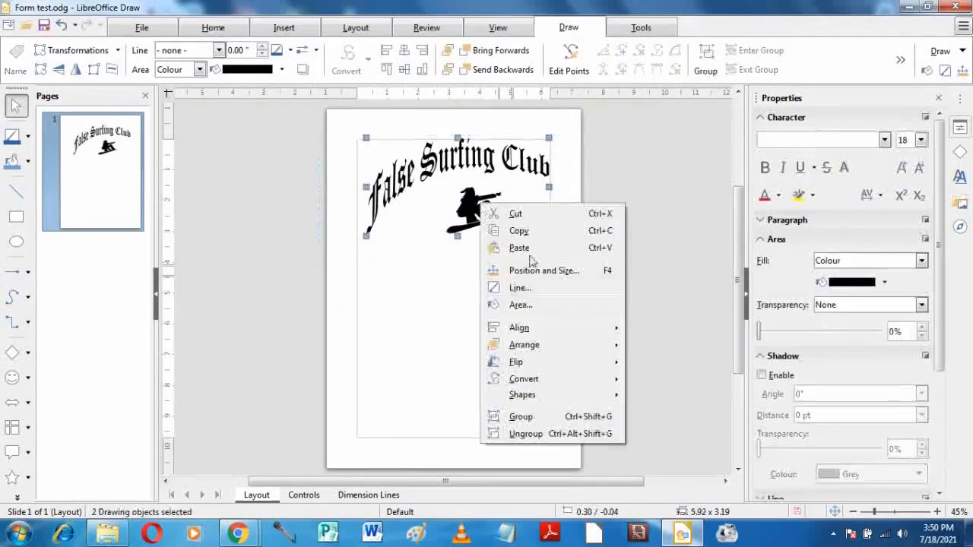
pyautogui.click(528, 436)
pyautogui.rightClick(466, 199)
pyautogui.click(511, 437)
pyautogui.click(251, 175)
# Add the text "Type and fill the form fields of this PDF form, print it; and send it to us by post" in Franklin Gothic Book.
pyautogui.click(305, 61)
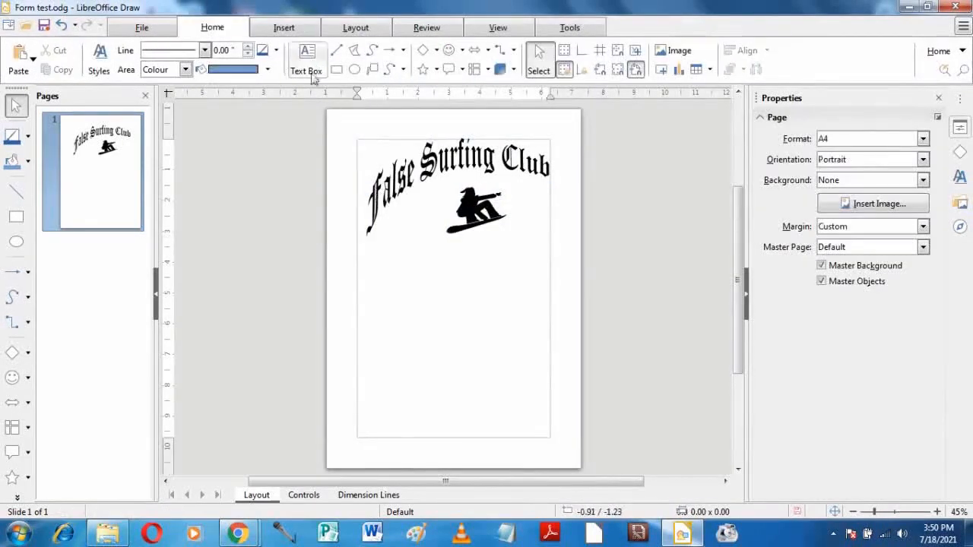
pyautogui.click(356, 253)
pyautogui.write('Please fill')
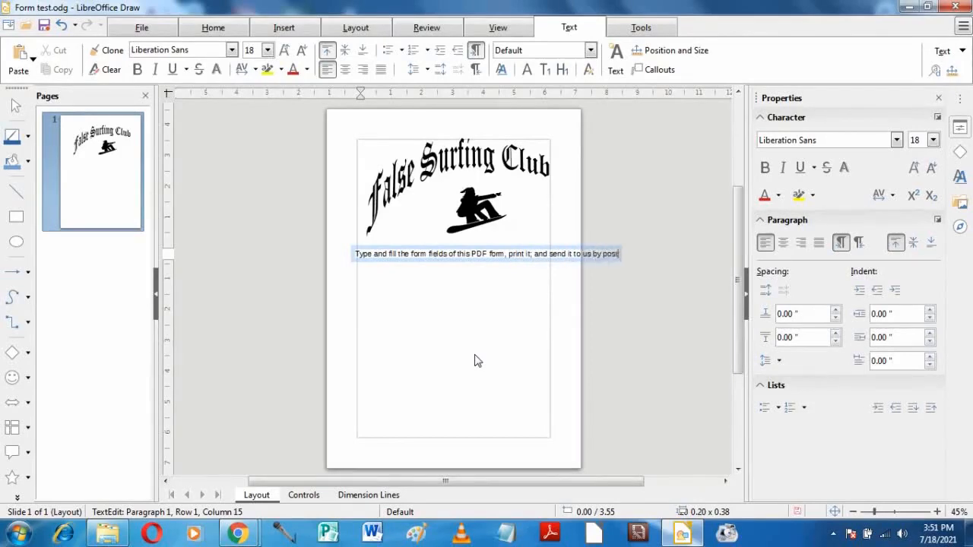
pyautogui.hotkey('ctrl', 'a')
pyautogui.click(176, 46)
pyautogui.press('Return')
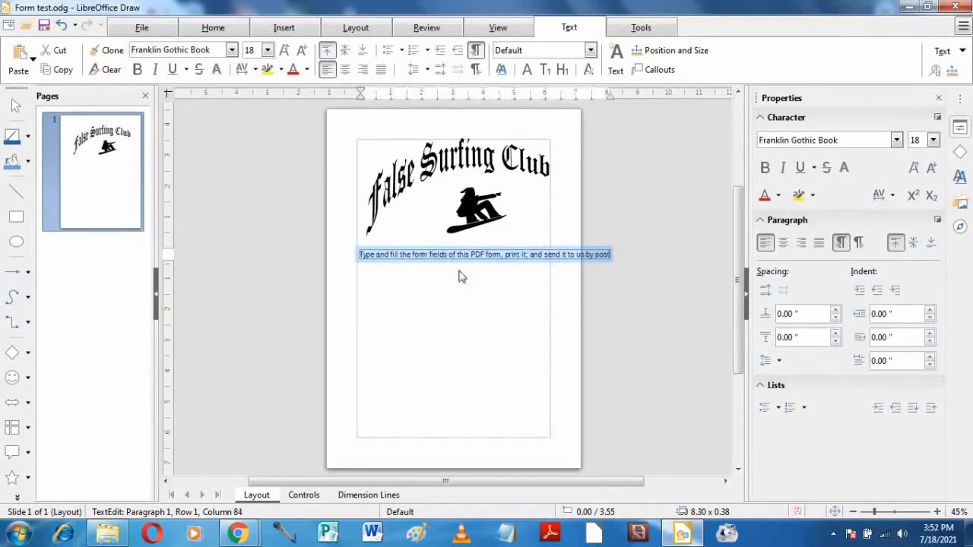
# Add an "Instructions" heading line above the sentence and narrow the text box to the page margins.
pyautogui.press('Home')
pyautogui.press('Return')
pyautogui.press('Up')
pyautogui.write('Ins')
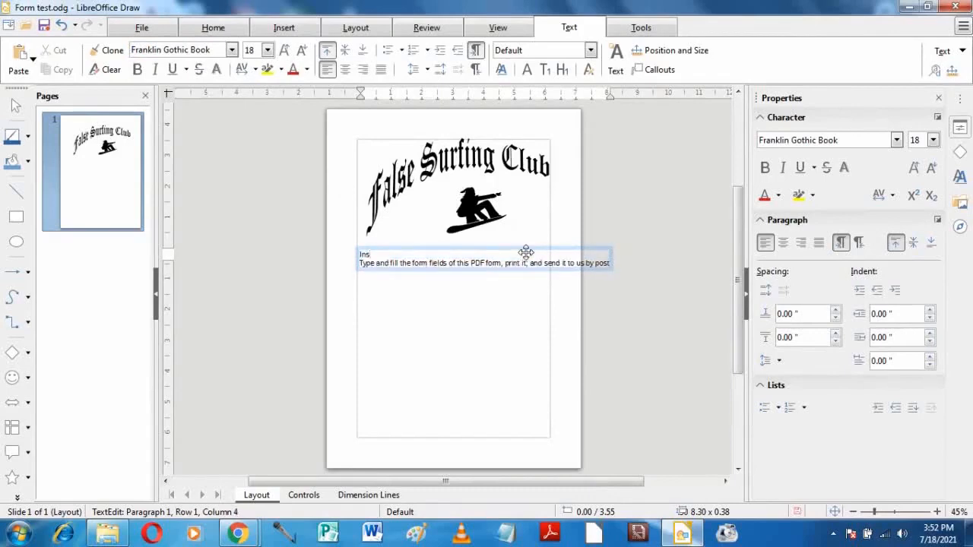
pyautogui.click(609, 253)
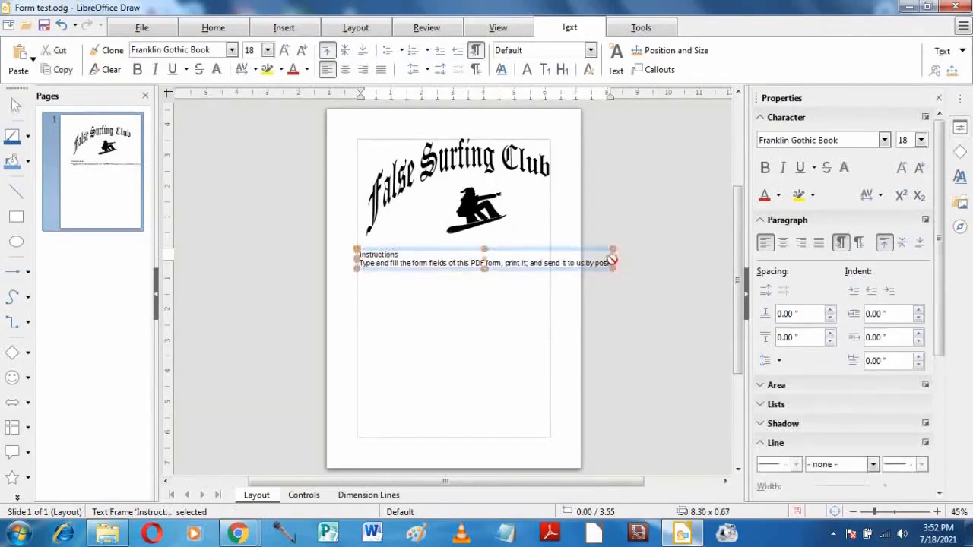
pyautogui.moveTo(611, 258); pyautogui.dragTo(549, 260)
pyautogui.click(440, 331)
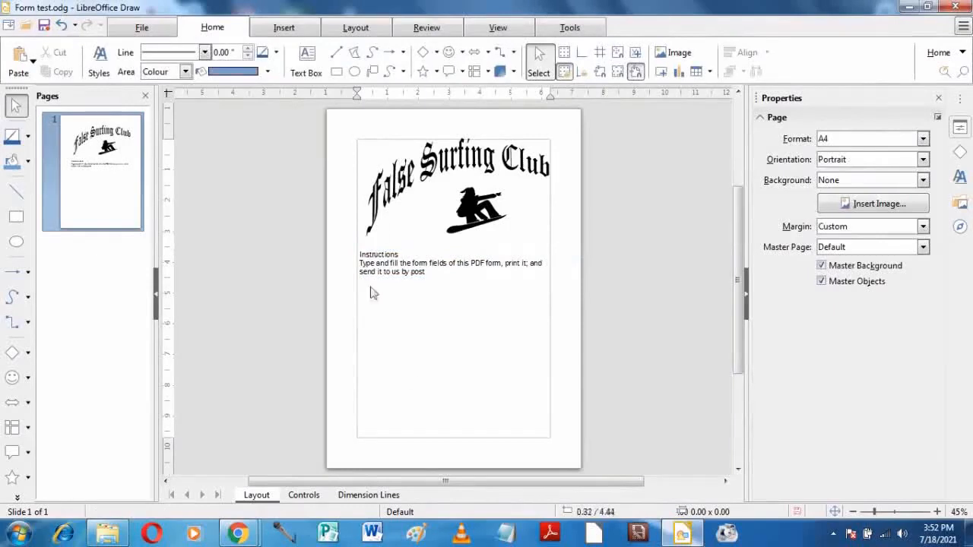
# Shift the instructions block down slightly and add an "Application form" text in Arial above it.
pyautogui.moveTo(337, 241); pyautogui.dragTo(566, 323)
pyautogui.moveTo(474, 248); pyautogui.dragTo(474, 260)
pyautogui.press('F2')
pyautogui.click(389, 252)
pyautogui.write('Application form')
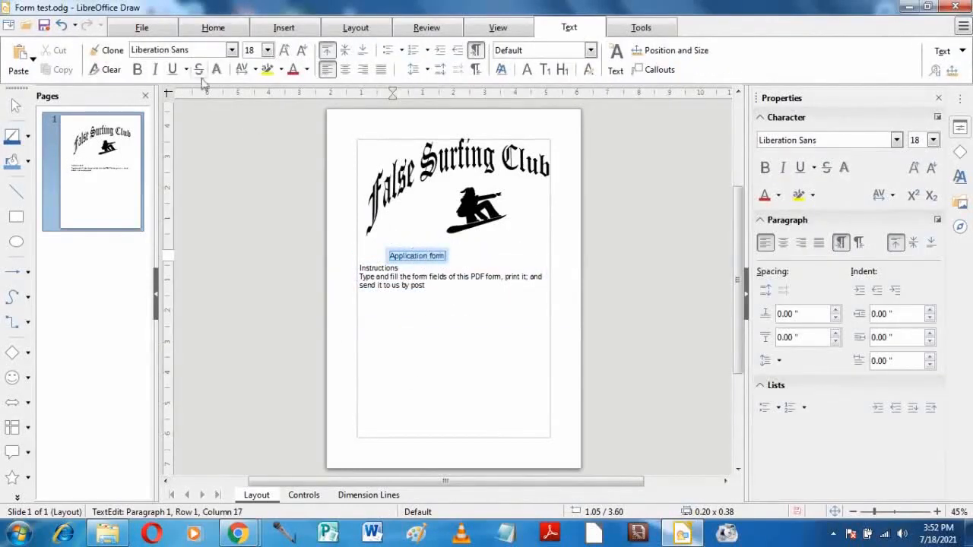
pyautogui.click(189, 52)
pyautogui.write('Arial')
pyautogui.press('Return')
# Convert the "Application form" text to curves.
pyautogui.rightClick(410, 259)
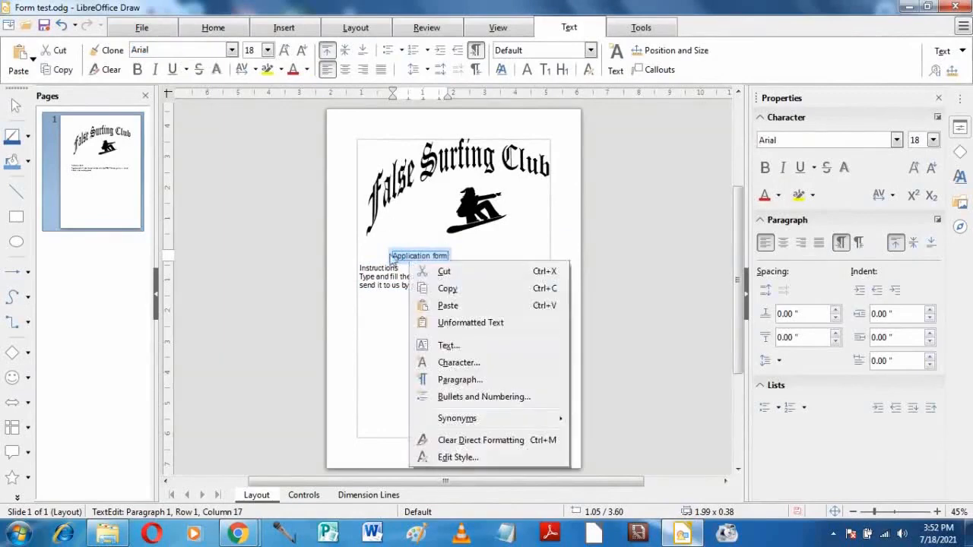
pyautogui.rightClick(399, 264)
pyautogui.click(414, 254)
pyautogui.rightClick(419, 250)
pyautogui.click(627, 251)
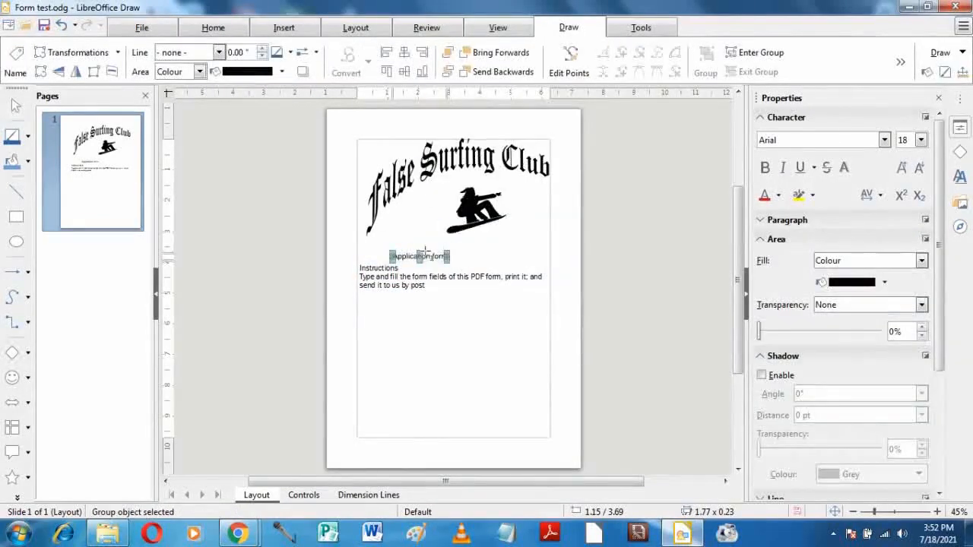
# Enlarge the "Application form" heading to about 2.20 x 0.59 inches and move it against the page's right margin.
pyautogui.click(937, 511)
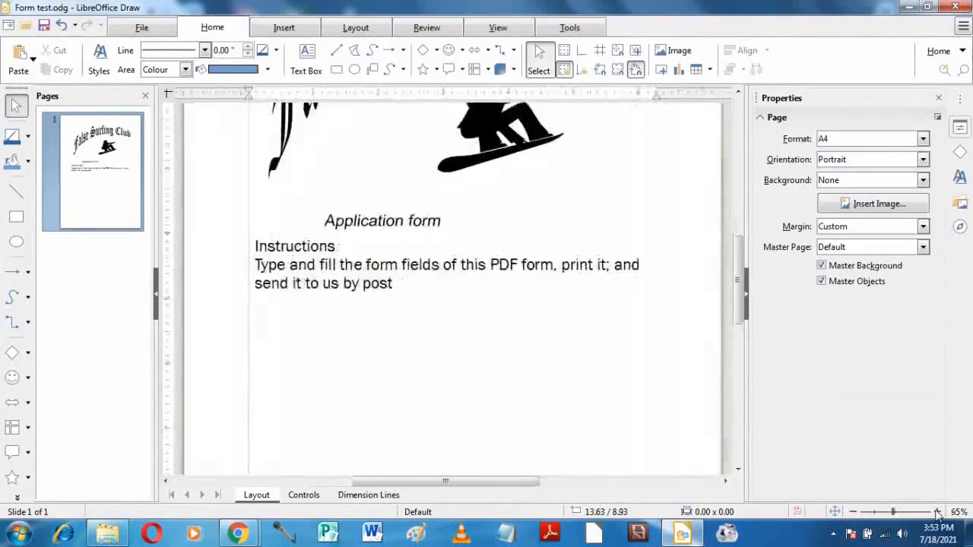
pyautogui.click(344, 303)
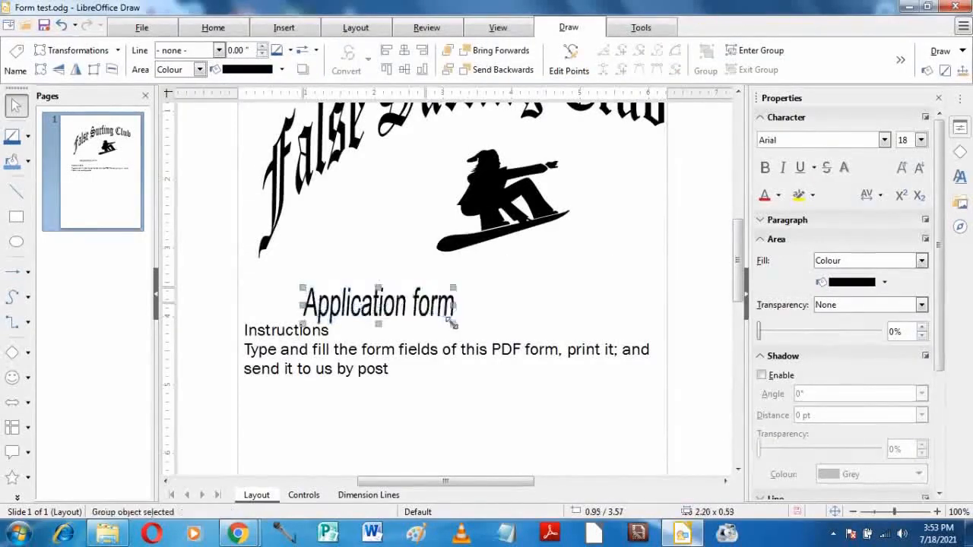
pyautogui.moveTo(423, 313); pyautogui.dragTo(651, 311)
pyautogui.click(374, 364)
# Make the Instructions heading bold and add a colon after it.
pyautogui.scroll(-3, 374, 364)
pyautogui.scroll(-1, 374, 364)
pyautogui.click(304, 203)
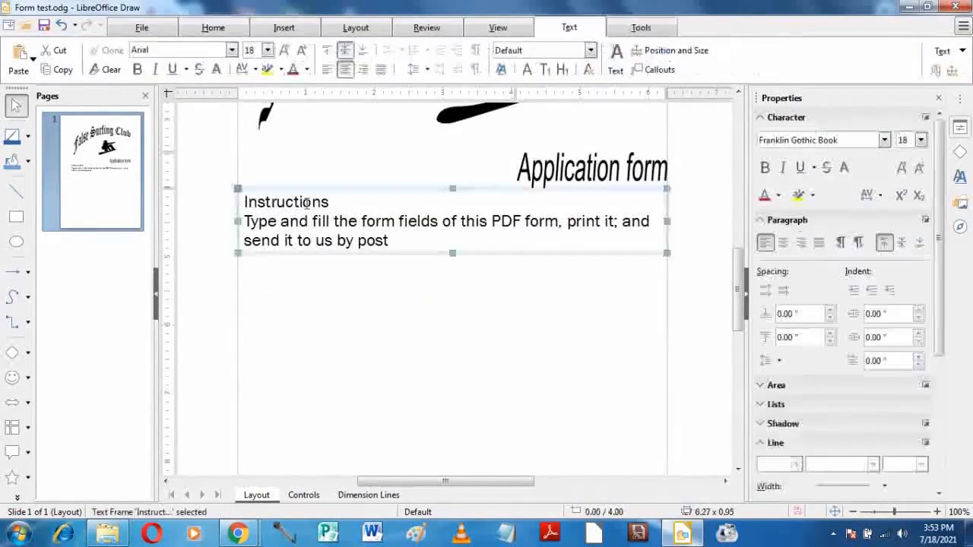
pyautogui.doubleClick(296, 202)
pyautogui.hotkey('ctrl', 'b')
pyautogui.click(337, 202)
pyautogui.write(':')
pyautogui.click(436, 284)
# Draw a line about 4.40 inches wide beneath the instructions text.
pyautogui.click(240, 216)
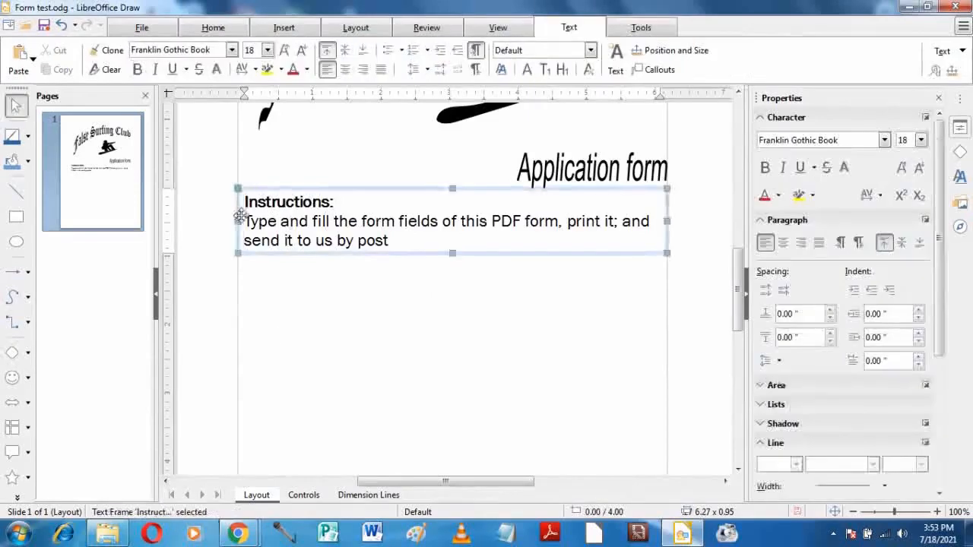
pyautogui.scroll(-2, 319, 210)
pyautogui.click(319, 210)
pyautogui.click(16, 191)
pyautogui.click(16, 105)
pyautogui.click(337, 59)
pyautogui.moveTo(265, 175); pyautogui.dragTo(565, 191)
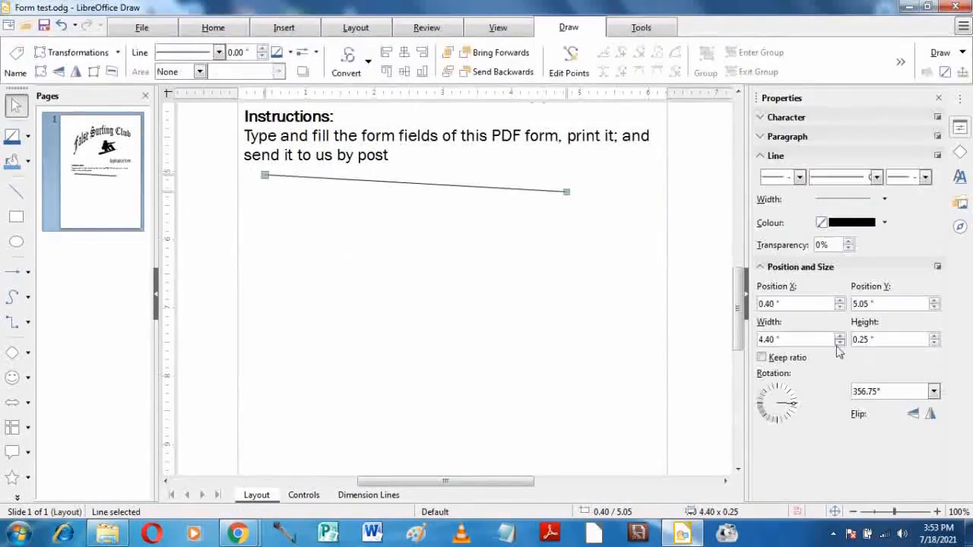
# Level the line horizontally and stretch it from one page margin to the other.
pyautogui.click(933, 343)
pyautogui.click(840, 337)
pyautogui.moveTo(348, 175); pyautogui.dragTo(321, 174)
pyautogui.moveTo(551, 175); pyautogui.dragTo(667, 176)
pyautogui.click(303, 334)
# Add the labels "Name:" and "Date of Birth:" as separate text boxes below the dividing line.
pyautogui.scroll(-1, 303, 339)
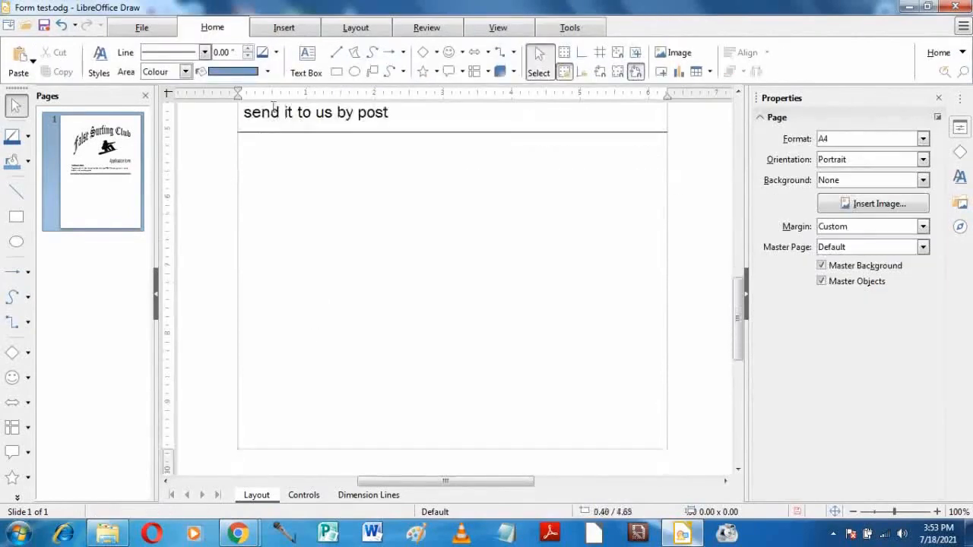
pyautogui.click(305, 59)
pyautogui.scroll(3, 281, 156)
pyautogui.click(242, 270)
pyautogui.write('Name:')
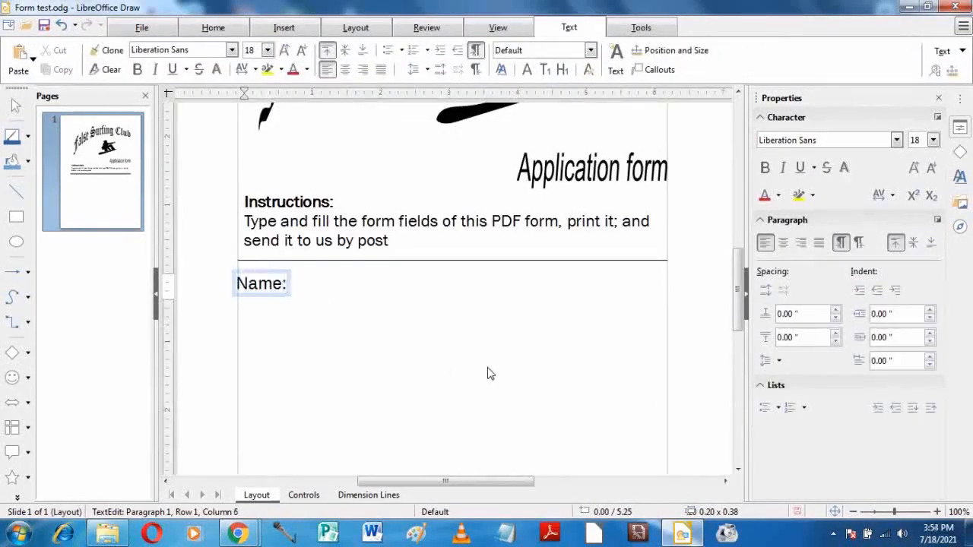
pyautogui.click(489, 373)
pyautogui.click(306, 60)
pyautogui.click(243, 306)
pyautogui.write('Date of Bi')
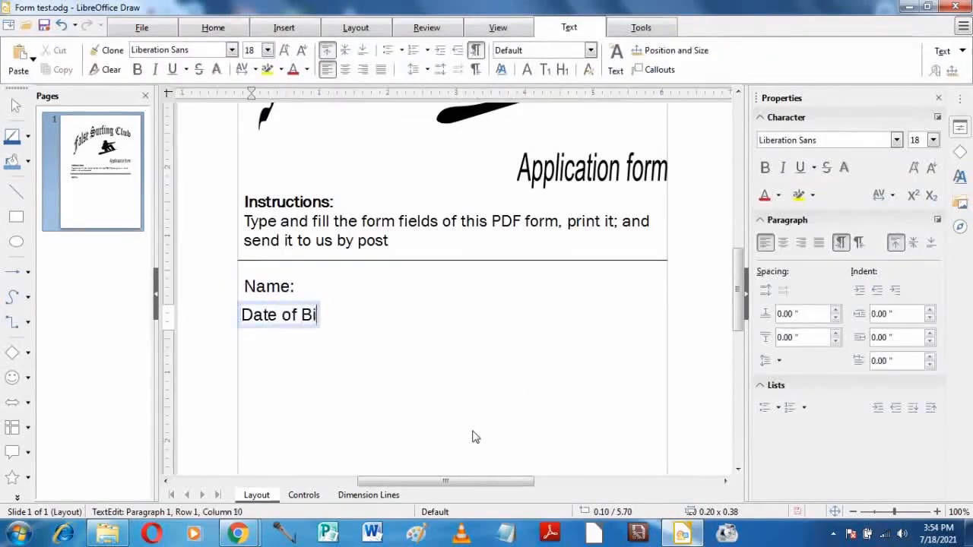
pyautogui.write('rth:')
pyautogui.click(472, 437)
# Add the labels "Payment Method:" and "Payment Period:" as separate text boxes below Date of Birth.
pyautogui.click(306, 59)
pyautogui.click(237, 357)
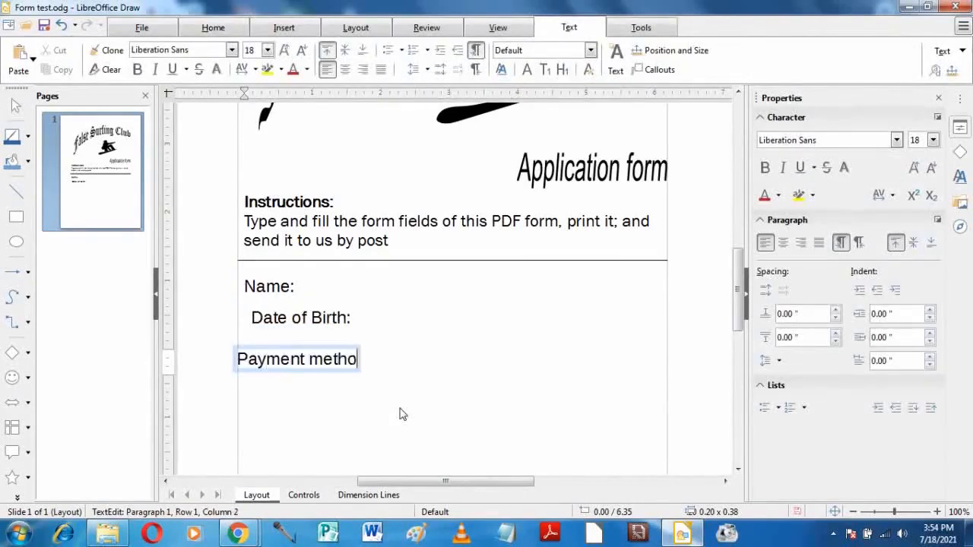
pyautogui.write('Payment Method:')
pyautogui.click(402, 414)
pyautogui.click(306, 59)
pyautogui.click(244, 414)
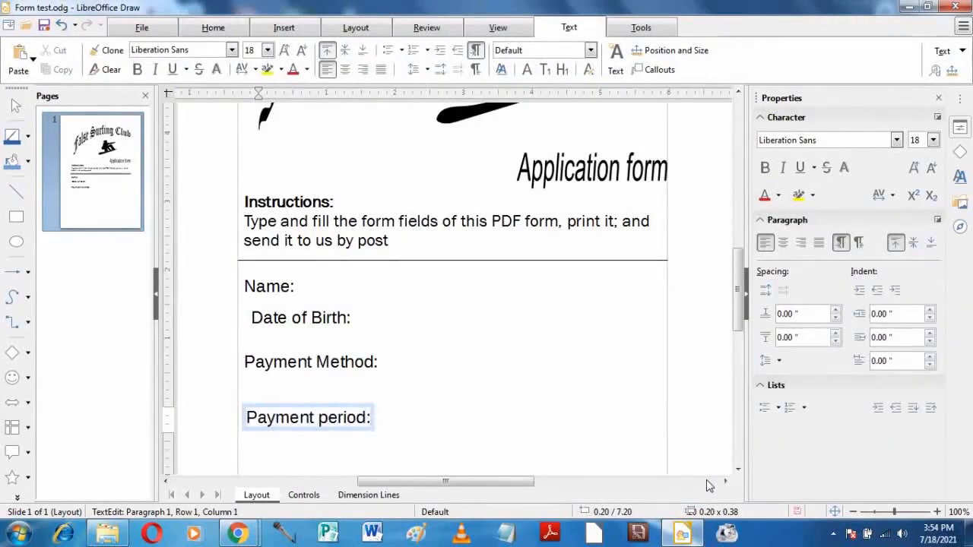
pyautogui.click(326, 417)
pyautogui.press('BackSpace')
pyautogui.write('P')
pyautogui.click(455, 406)
# Left-align the four form labels with one another.
pyautogui.moveTo(226, 265); pyautogui.dragTo(425, 454)
pyautogui.rightClick(291, 274)
pyautogui.moveTo(357, 415)
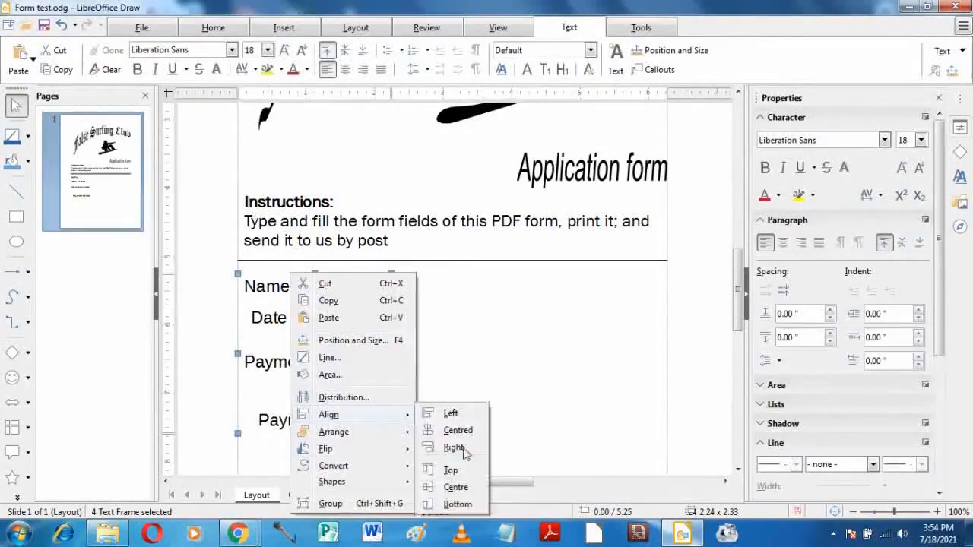
pyautogui.click(451, 413)
pyautogui.click(508, 302)
# Draw a horizontal signature line about 3.17 inches long ending at the right margin and add "Sign Here" below it.
pyautogui.scroll(-5, 509, 302)
pyautogui.scroll(2, 508, 302)
pyautogui.click(336, 53)
pyautogui.moveTo(450, 338)
pyautogui.mouseDown()
pyautogui.moveTo(663, 350)
pyautogui.moveTo(664, 337)
pyautogui.mouseUp()
pyautogui.click(201, 224)
pyautogui.click(305, 59)
pyautogui.click(462, 372)
pyautogui.write('Sign Here')
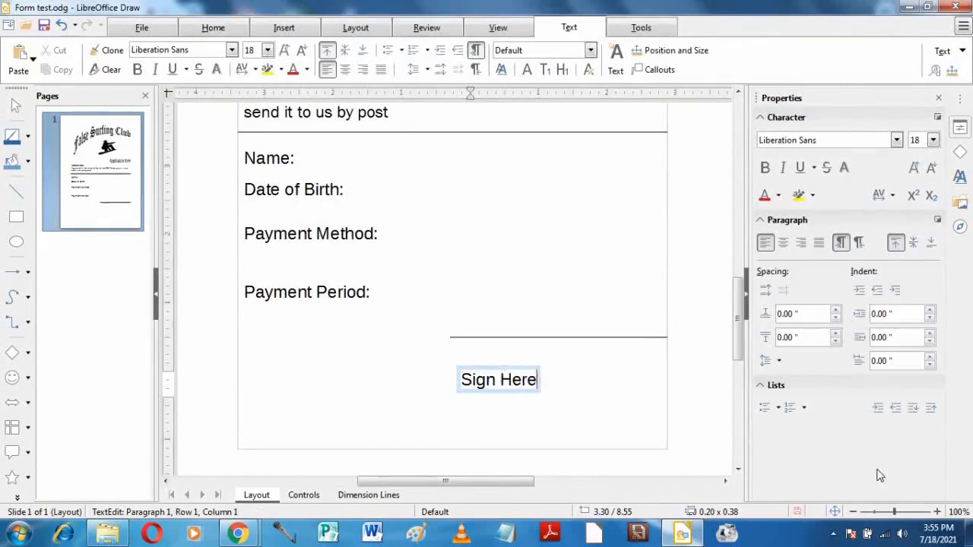
# Centre the "Sign Here" text horizontally with the signature line.
pyautogui.moveTo(715, 425); pyautogui.dragTo(419, 307)
pyautogui.rightClick(512, 339)
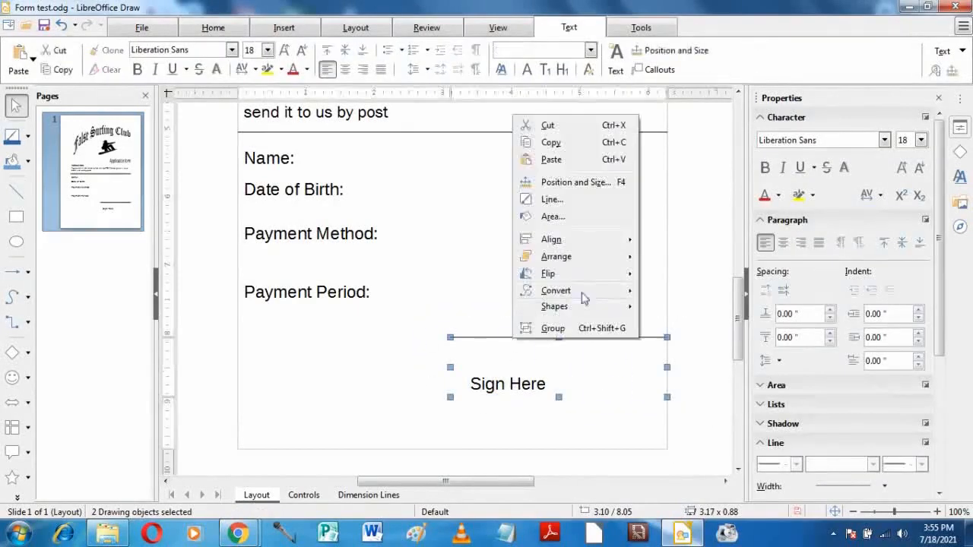
pyautogui.moveTo(640, 243)
pyautogui.click(680, 255)
pyautogui.click(534, 456)
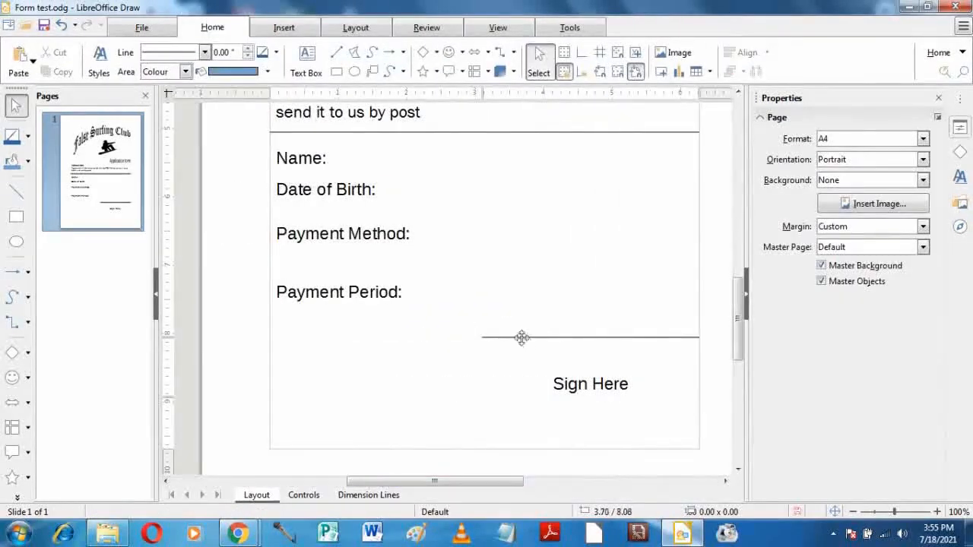
# Move the signature line and the "Sign Here" text down to the page's bottom margin.
pyautogui.click(528, 337)
pyautogui.moveTo(528, 337); pyautogui.dragTo(529, 361)
pyautogui.keyDown('shift'); pyautogui.click(589, 386); pyautogui.keyUp('shift')
pyautogui.moveTo(630, 386); pyautogui.dragTo(630, 436)
pyautogui.click(428, 382)
# Convert the four form labels from text to curves.
pyautogui.moveTo(247, 143); pyautogui.dragTo(457, 327)
pyautogui.rightClick(290, 146)
pyautogui.moveTo(391, 341)
pyautogui.click(465, 340)
pyautogui.click(471, 292)
pyautogui.click(302, 162)
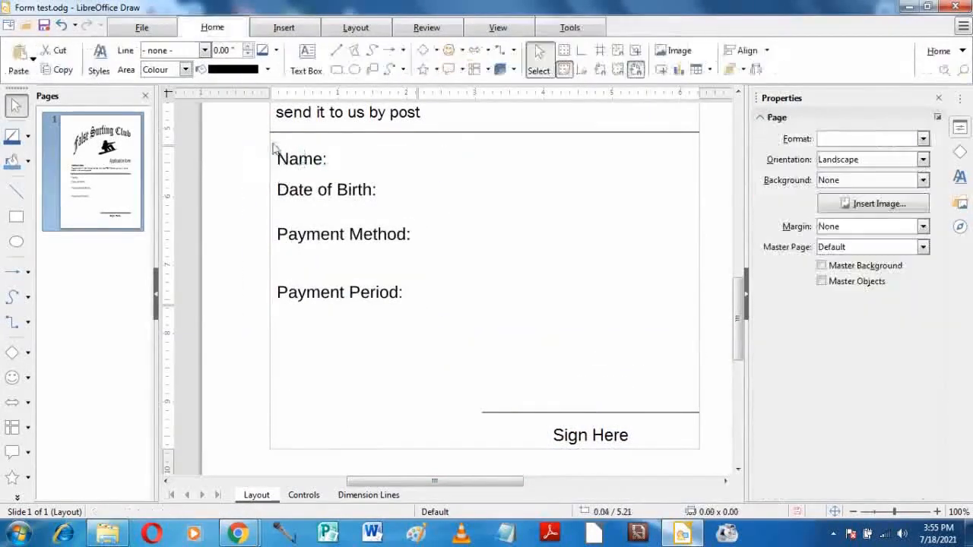
# Nudge the four converted labels left together so they sit on the page margin.
pyautogui.moveTo(271, 143); pyautogui.dragTo(485, 351)
pyautogui.hotkey('ctrl', 'shift', 'g')
pyautogui.press('Left')
pyautogui.press('Left')
pyautogui.press('Left')
pyautogui.click(237, 185)
pyautogui.moveTo(250, 165); pyautogui.dragTo(510, 341)
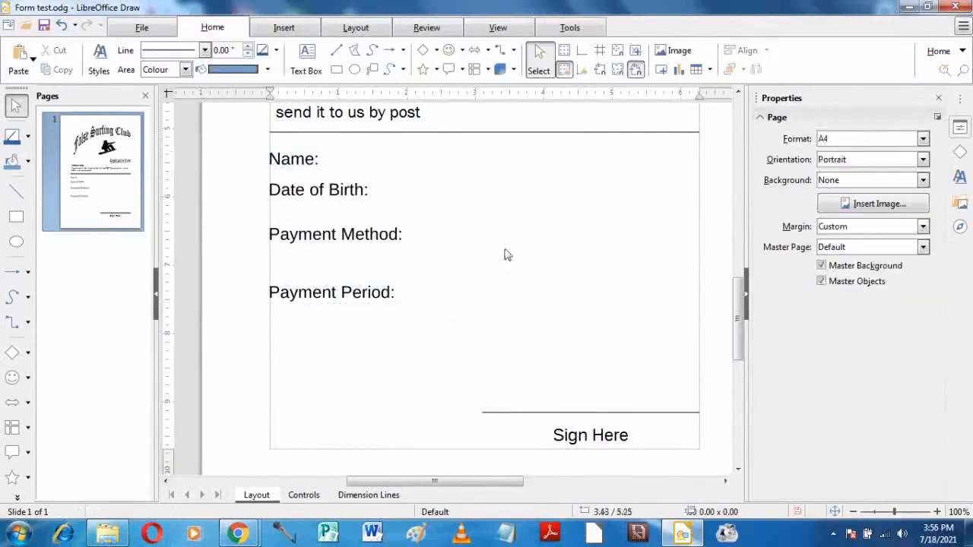
pyautogui.click(284, 196)
pyautogui.hotkey('ctrl', 'z')
# Nudge the Date of Birth, Payment Method and Payment Period labels down together to widen the gap below Name.
pyautogui.moveTo(248, 172); pyautogui.dragTo(508, 329)
pyautogui.press('Down')
pyautogui.press('Down')
pyautogui.press('Down')
pyautogui.press('Down')
pyautogui.press('Down')
# Nudge the Payment Method and Payment Period labels slightly down, away from Date of Birth.
pyautogui.moveTo(251, 233); pyautogui.dragTo(517, 415)
pyautogui.press('Down')
pyautogui.press('Down')
pyautogui.press('Up')
# Nudge the Payment Period label up so the four labels are evenly spaced.
pyautogui.moveTo(426, 294); pyautogui.dragTo(247, 342)
pyautogui.press('Up')
pyautogui.press('Up')
pyautogui.press('Up')
pyautogui.press('Up')
pyautogui.press('Up')
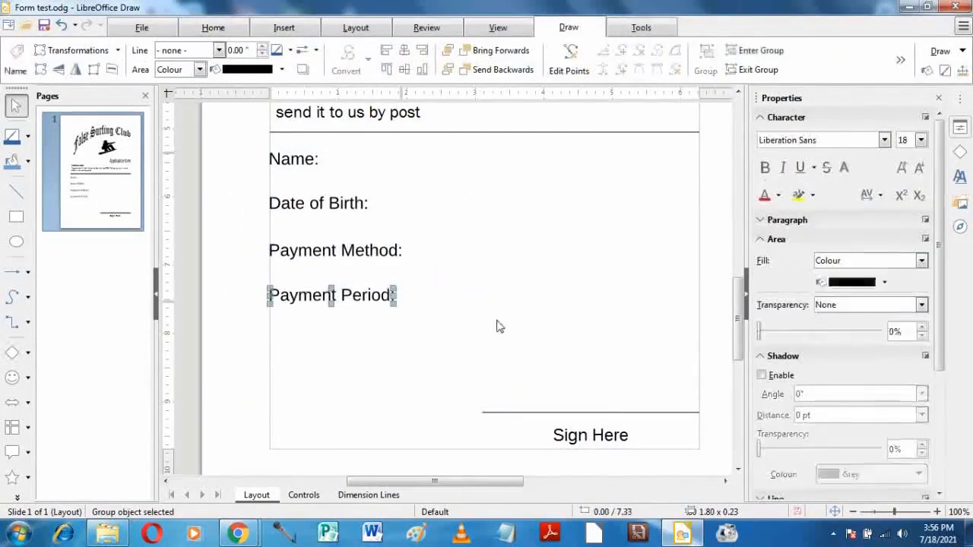
# Try colouring all the text in the Instructions text box red.
pyautogui.click(497, 326)
pyautogui.scroll(4, 468, 336)
pyautogui.scroll(-6, 517, 338)
pyautogui.scroll(8, 559, 350)
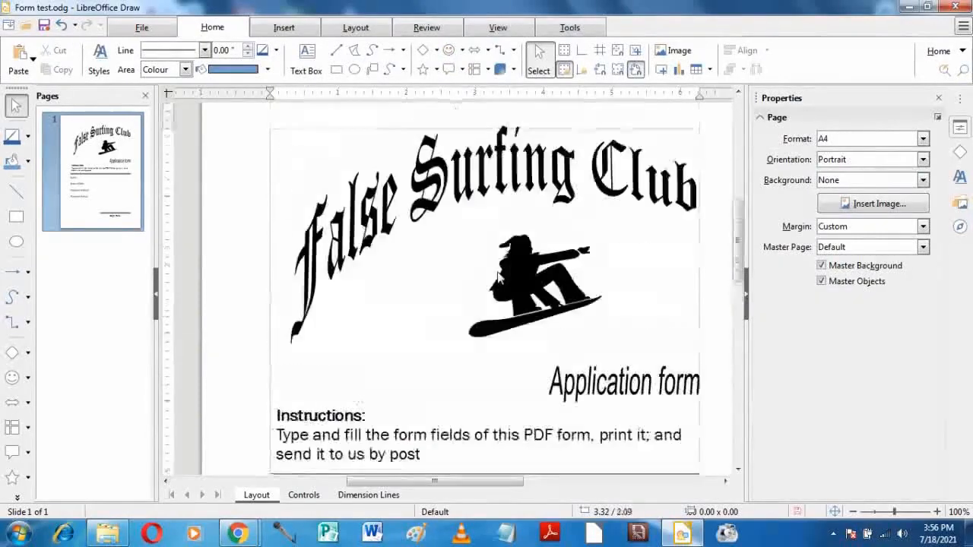
pyautogui.scroll(-4, 493, 243)
pyautogui.moveTo(228, 176); pyautogui.dragTo(517, 279)
pyautogui.click(293, 287)
pyautogui.moveTo(245, 180); pyautogui.dragTo(719, 277)
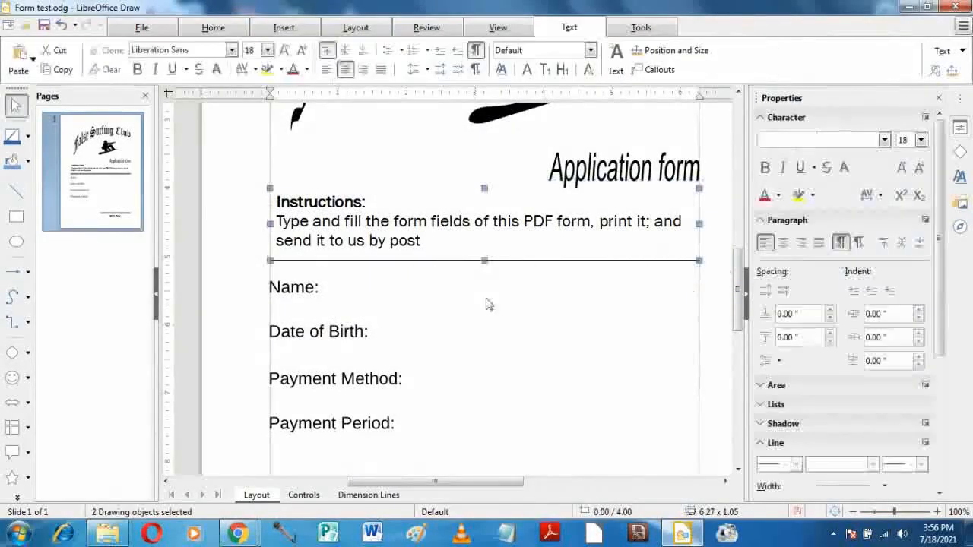
pyautogui.rightClick(326, 186)
pyautogui.click(294, 203)
pyautogui.doubleClick(294, 203)
pyautogui.tripleClick(335, 231)
pyautogui.hotkey('ctrl', 'a')
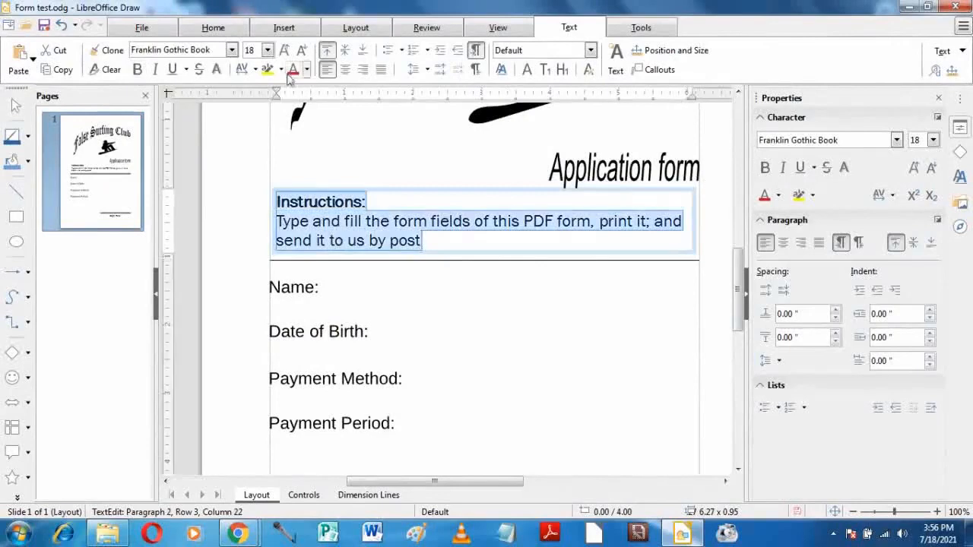
pyautogui.click(293, 70)
# Try converting the Instructions text into shapes and stretching it across to both page margins.
pyautogui.moveTo(239, 167); pyautogui.dragTo(734, 260)
pyautogui.rightClick(563, 222)
pyautogui.click(776, 253)
pyautogui.moveTo(277, 222); pyautogui.dragTo(270, 221)
pyautogui.moveTo(680, 222); pyautogui.dragTo(699, 222)
pyautogui.moveTo(479, 196); pyautogui.dragTo(480, 208)
pyautogui.click(555, 298)
pyautogui.scroll(-1, 341, 335)
pyautogui.scroll(1, 341, 335)
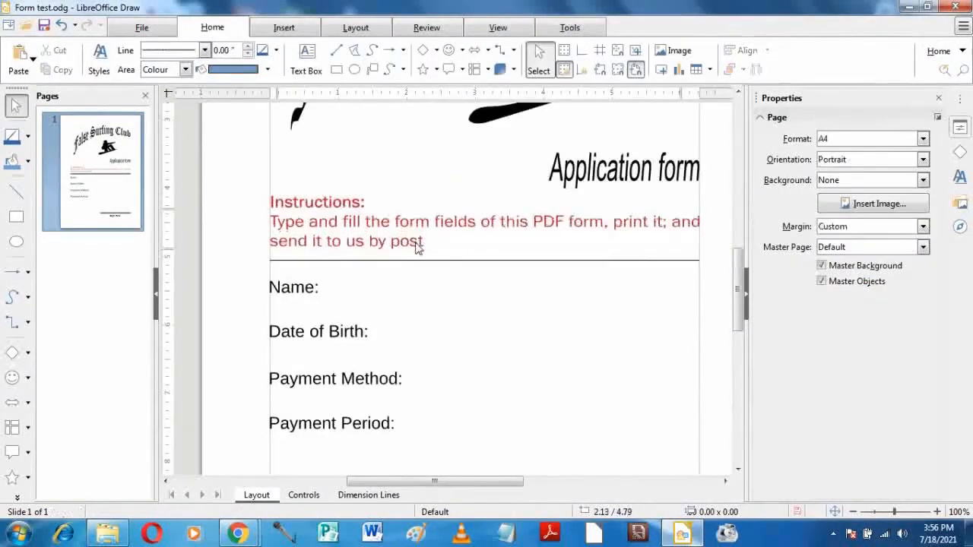
pyautogui.hotkey('ctrl', 'z')
# Insert "sign where you are told" after "print it," in the instructions and end the sentence with a full stop.
pyautogui.click(441, 240)
pyautogui.write('.')
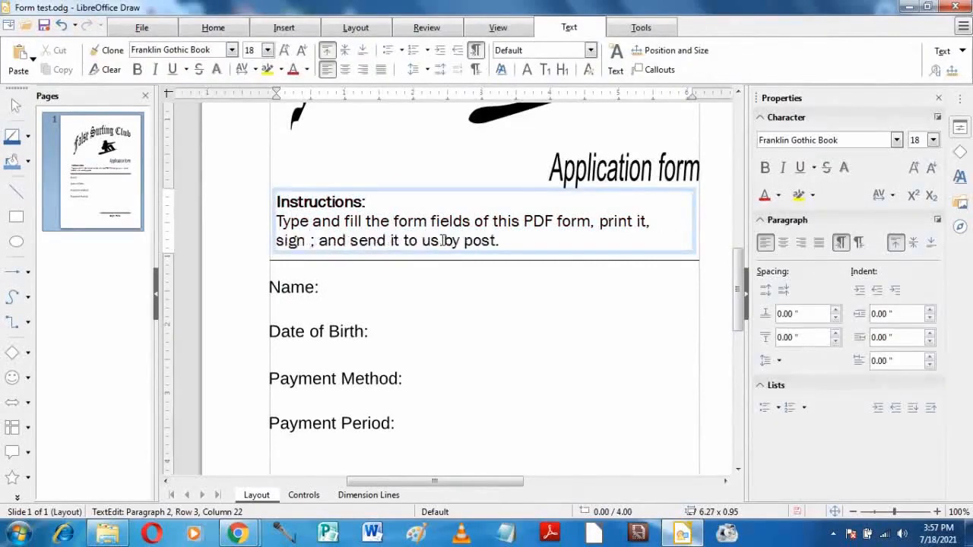
pyautogui.write('you are told')
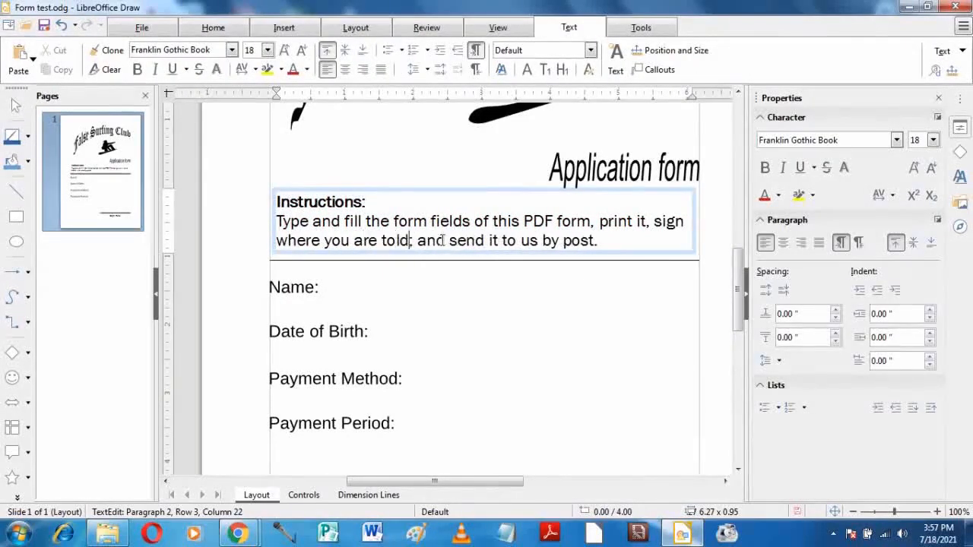
# Justify the instructions paragraph and narrow its text box to about 3.35 inches wide.
pyautogui.tripleClick(380, 216)
pyautogui.click(602, 221)
pyautogui.scroll(1, 417, 235)
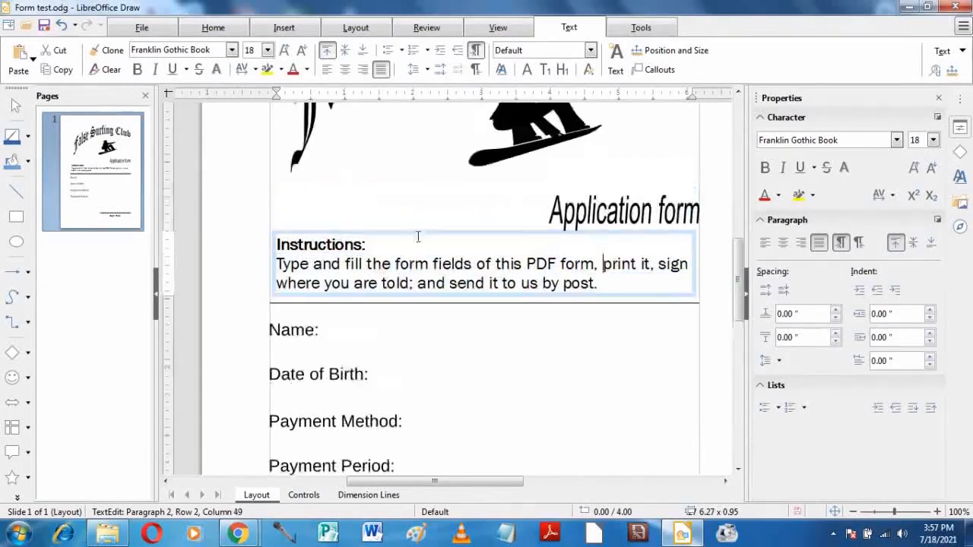
pyautogui.scroll(-6, 485, 328)
pyautogui.scroll(5, 485, 328)
pyautogui.press('Escape')
pyautogui.moveTo(700, 266); pyautogui.dragTo(499, 266)
# Colour the heading and body of the instructions text red.
pyautogui.hotkey('ctrl', 'a')
pyautogui.click(365, 283)
pyautogui.hotkey('ctrl', 'a')
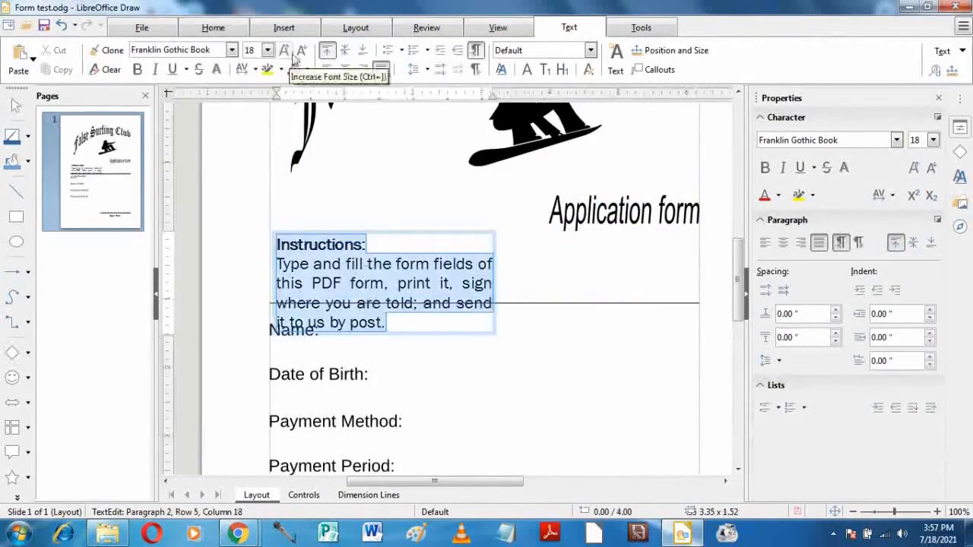
pyautogui.click(293, 69)
# Convert the red instructions text into shapes and shrink the result to fit above the horizontal line.
pyautogui.rightClick(353, 231)
pyautogui.moveTo(396, 255)
pyautogui.click(559, 256)
pyautogui.moveTo(494, 331); pyautogui.dragTo(475, 303)
pyautogui.click(505, 272)
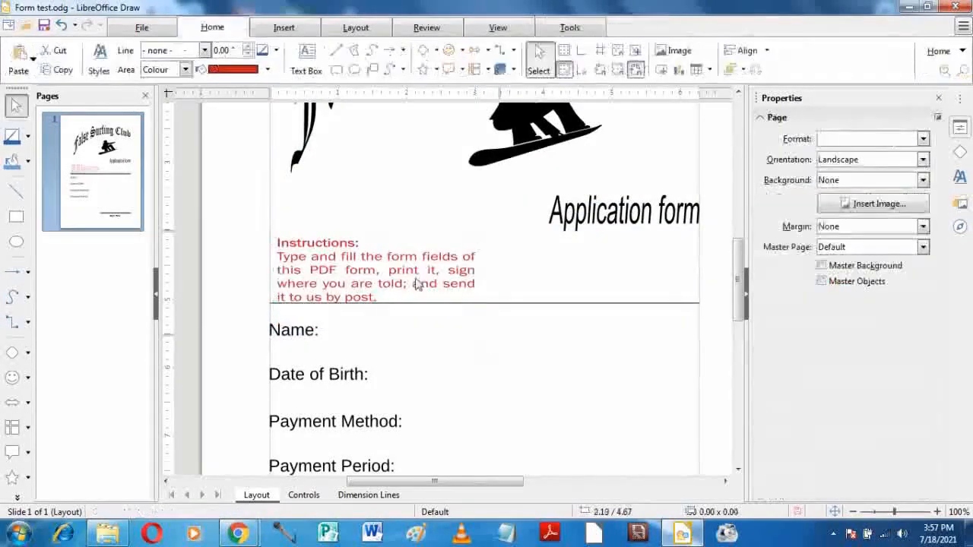
# Move the converted instructions so they line up with the page's left margin.
pyautogui.click(321, 256)
pyautogui.moveTo(322, 256); pyautogui.dragTo(315, 252)
pyautogui.click(393, 336)
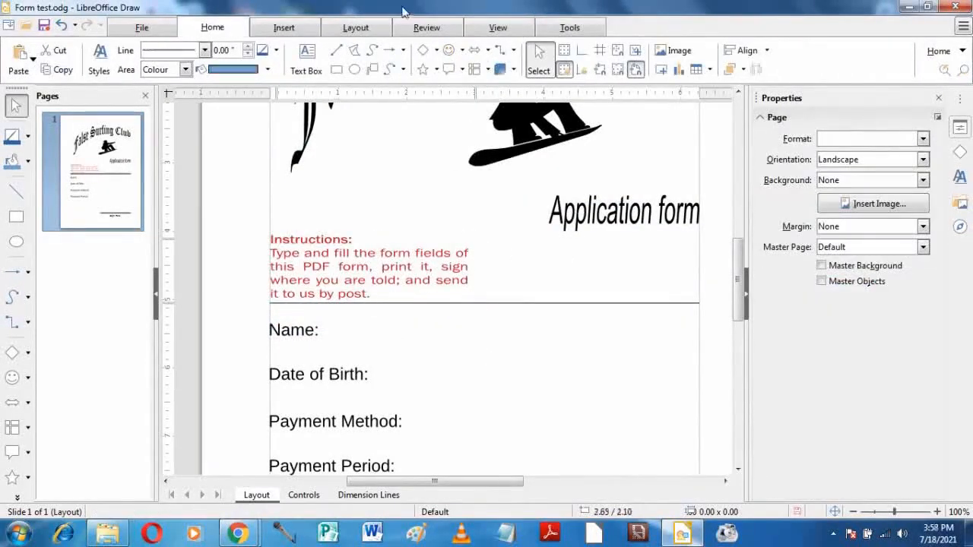
# Draw a rounded rectangle about 2.50 × 0.80 inches beside the instructions, above the horizontal line.
pyautogui.click(434, 50)
pyautogui.click(441, 70)
pyautogui.moveTo(488, 242); pyautogui.dragTo(660, 296)
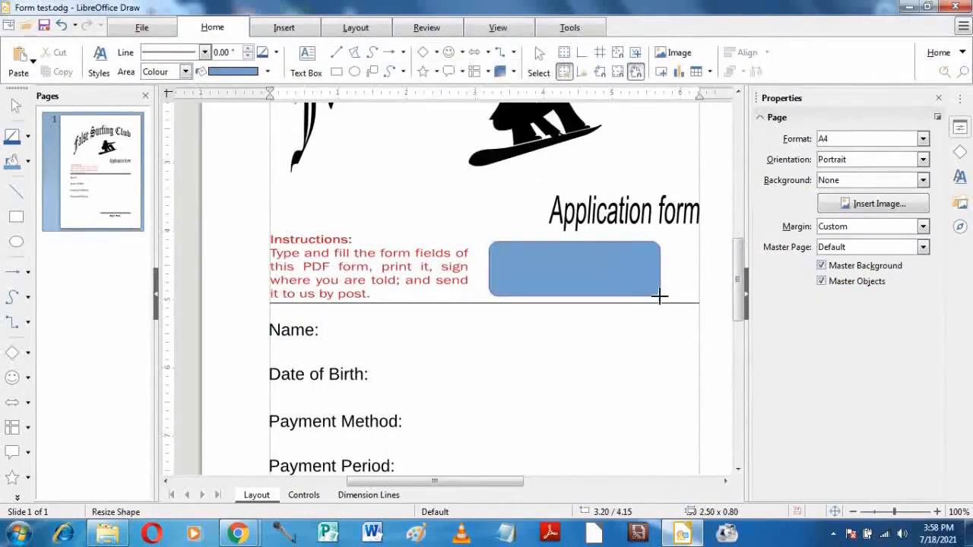
# Enter "Our address:" in the rounded rectangle, followed by the club's postal address on three separate lines.
pyautogui.doubleClick(546, 268)
pyautogui.write('Our address:')
pyautogui.press('Return')
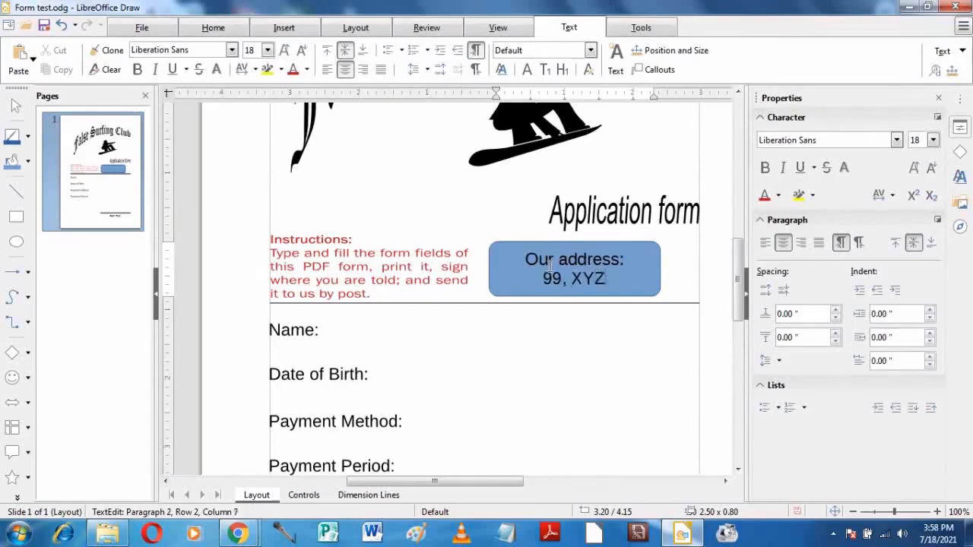
pyautogui.write('99, XYZ Street')
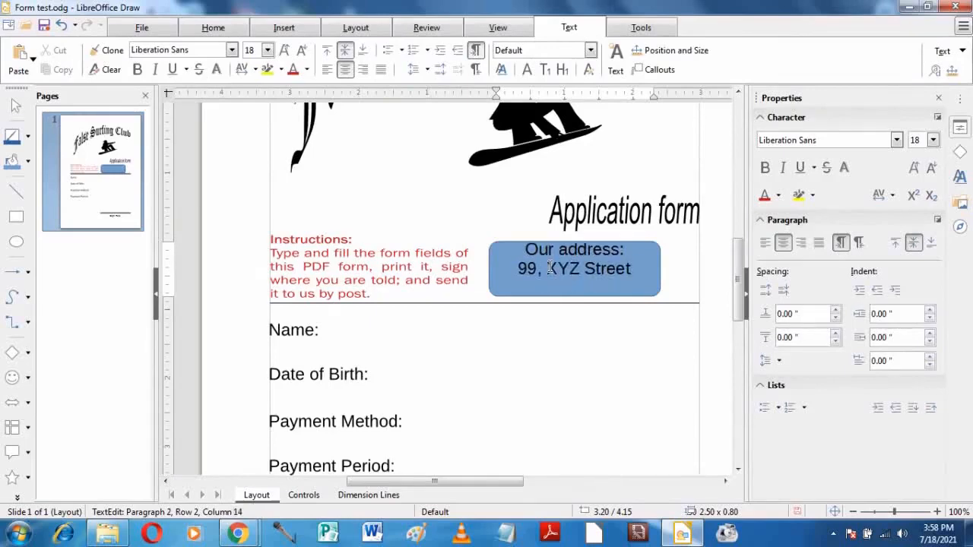
pyautogui.write('P.O.: Nothing')
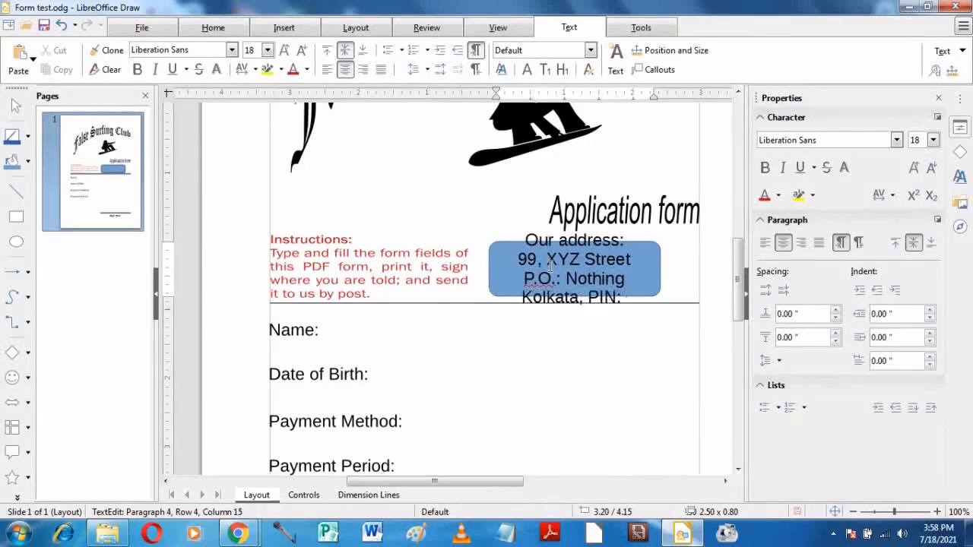
pyautogui.write('Kolkata, PIN: 7000999')
# Left-align the address text at 13 pt and enlarge its box to about 1.05 inches tall.
pyautogui.hotkey('ctrl', 'a')
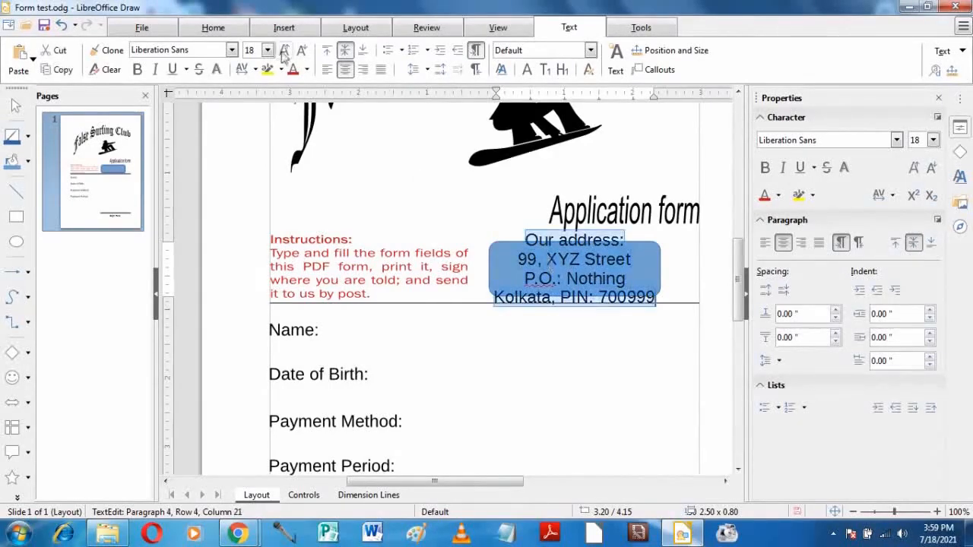
pyautogui.click(302, 50)
pyautogui.press('Escape')
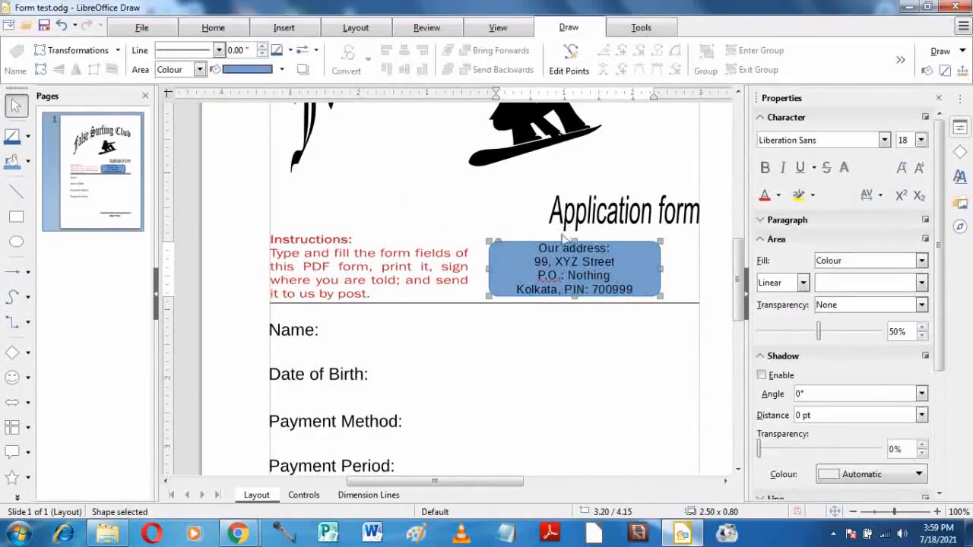
pyautogui.doubleClick(564, 238)
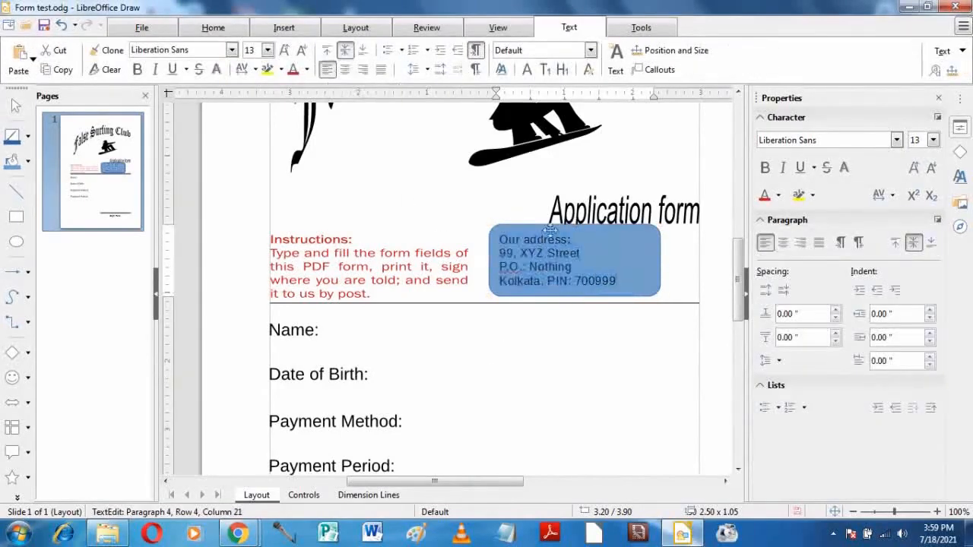
pyautogui.press('Escape')
# Give the address box a pale yellow fill and a green outline.
pyautogui.click(281, 69)
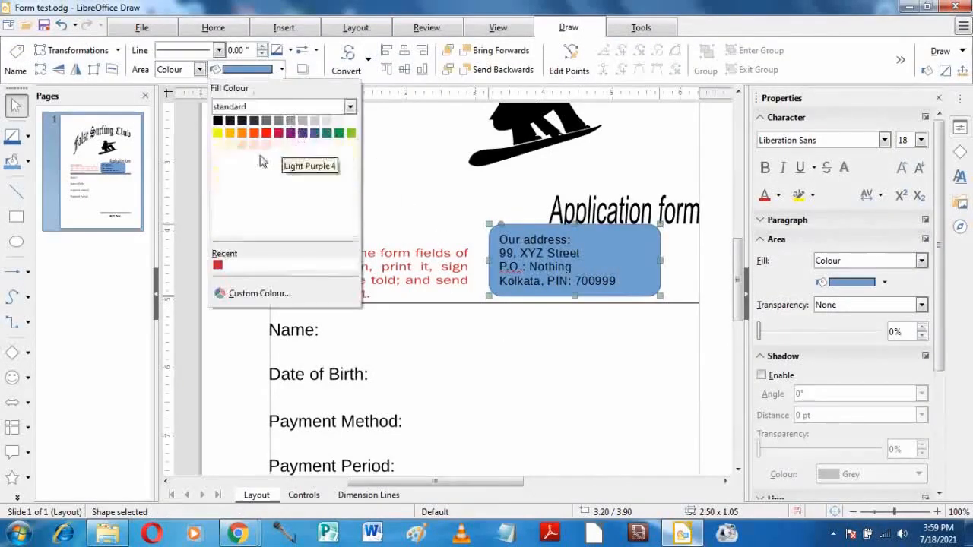
pyautogui.click(218, 145)
pyautogui.click(290, 50)
pyautogui.click(406, 114)
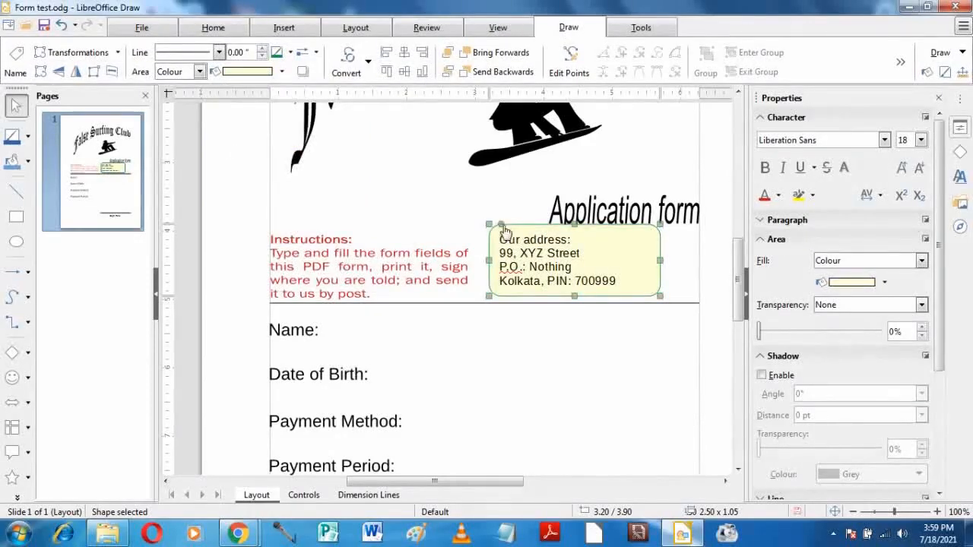
# Reduce the address box's corner rounding and fit the box between "Application form" and the horizontal line, against the right margin.
pyautogui.moveTo(502, 227); pyautogui.dragTo(489, 225)
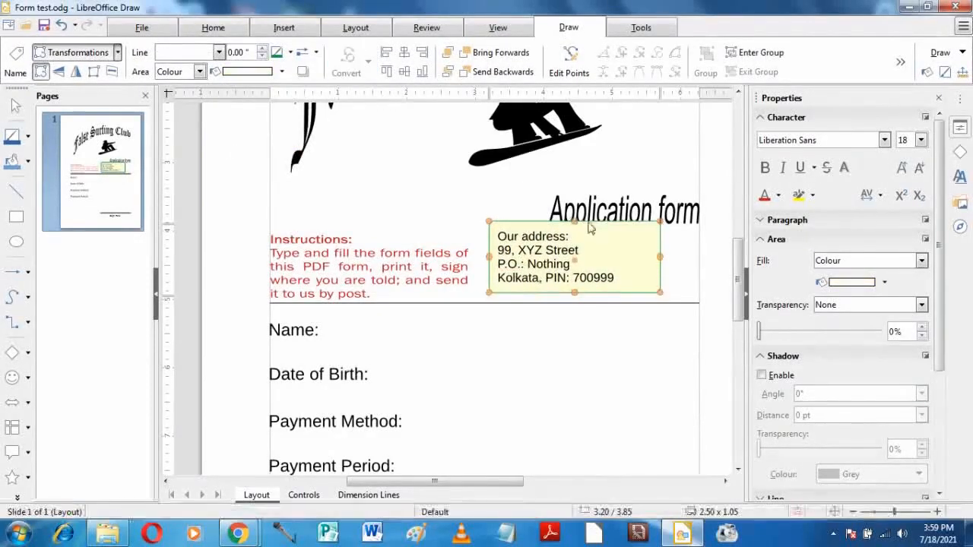
pyautogui.moveTo(578, 225); pyautogui.dragTo(617, 233)
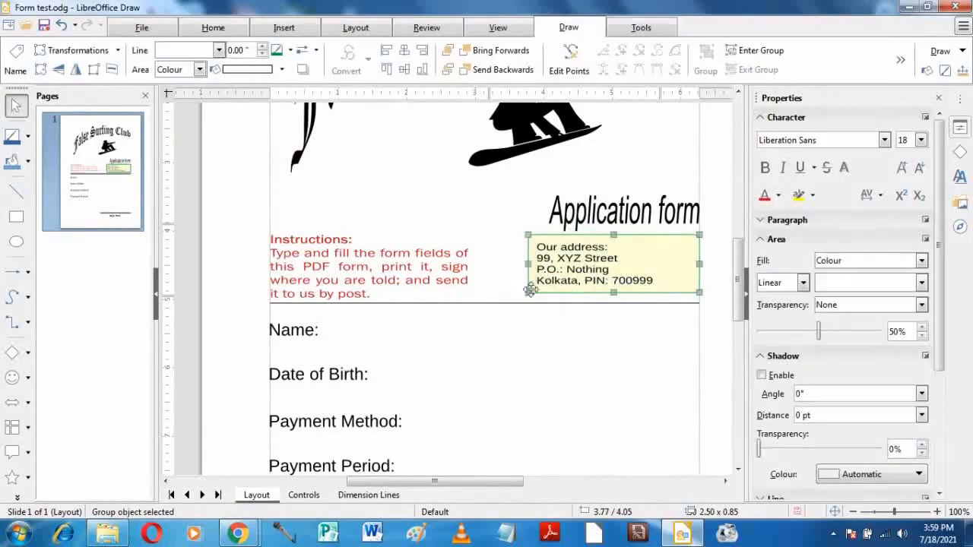
pyautogui.click(651, 322)
pyautogui.scroll(-3, 673, 343)
pyautogui.scroll(5, 671, 380)
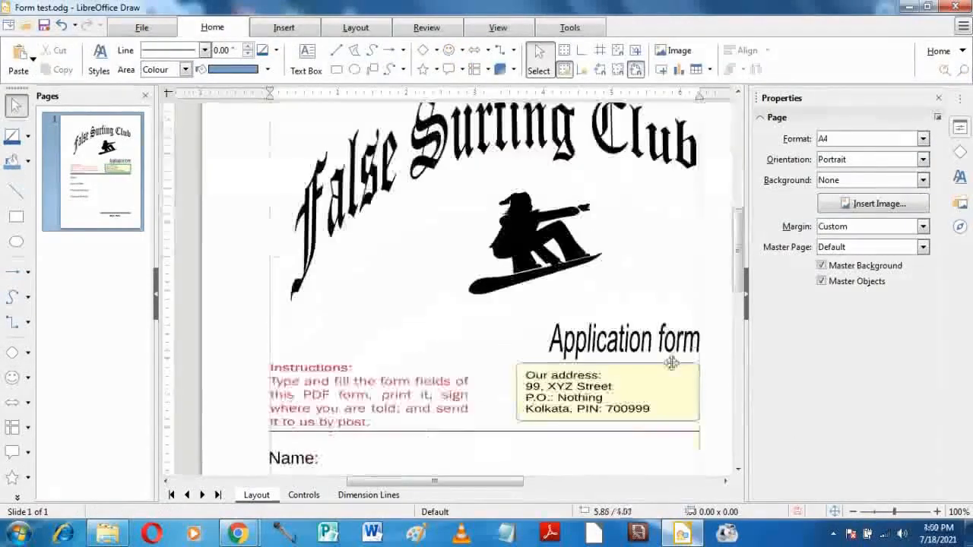
pyautogui.scroll(-4, 612, 360)
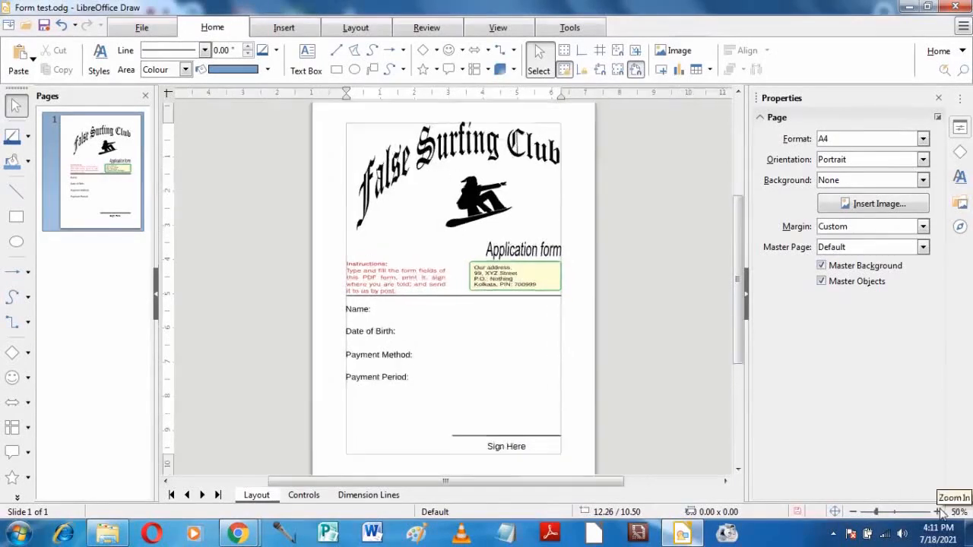
# Add a text box form field about 5.52 × 0.45 inches beside the Name label, reaching the right margin.
pyautogui.scroll(3, 694, 342)
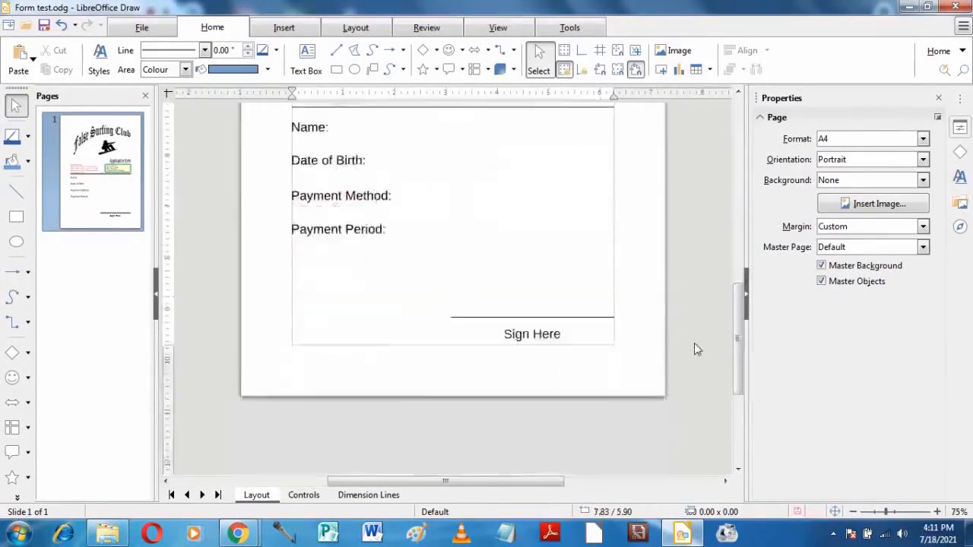
pyautogui.scroll(1, 669, 335)
pyautogui.click(562, 28)
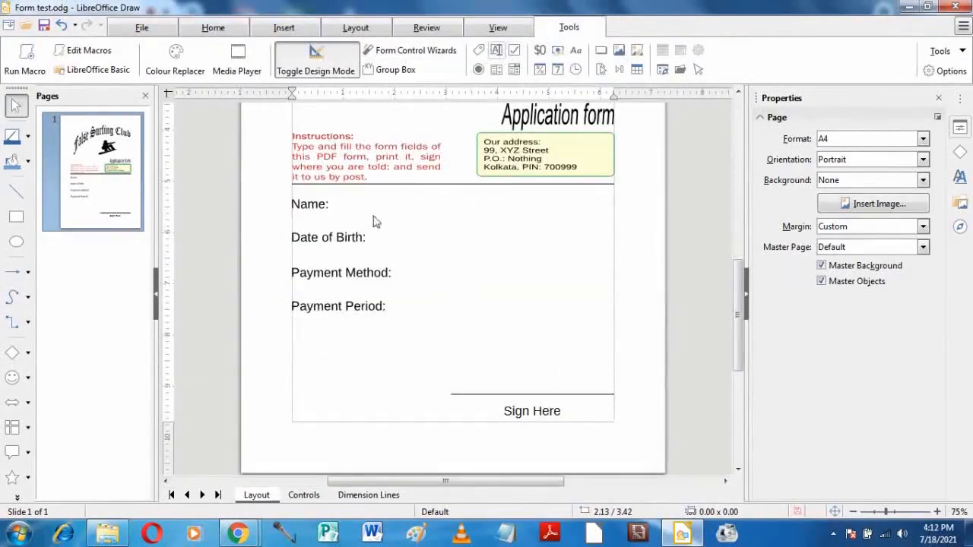
pyautogui.moveTo(330, 197); pyautogui.dragTo(614, 220)
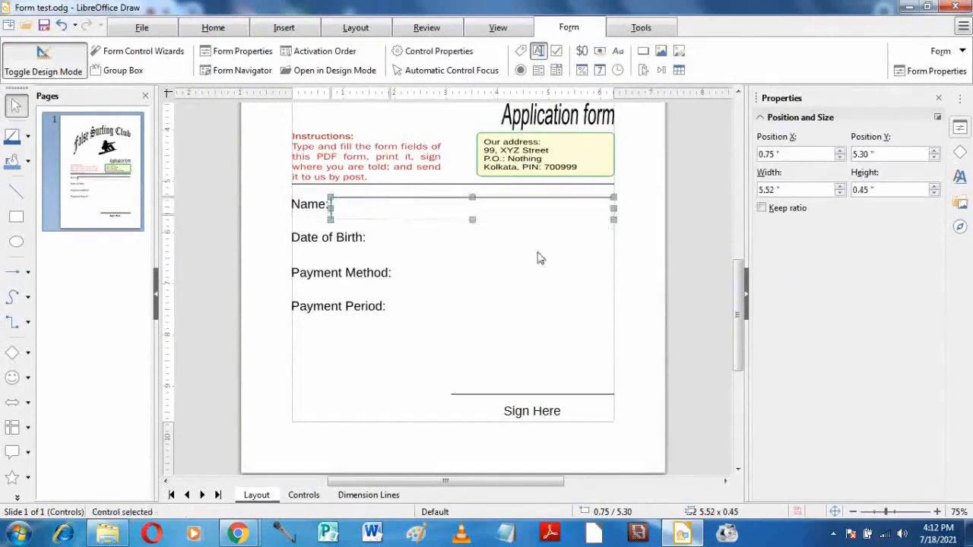
# Copy the Name text field beside the Date of Birth label and shorten it to about 4.72 inches wide.
pyautogui.moveTo(413, 205); pyautogui.dragTo(372, 237)
pyautogui.click(566, 296)
pyautogui.click(614, 237)
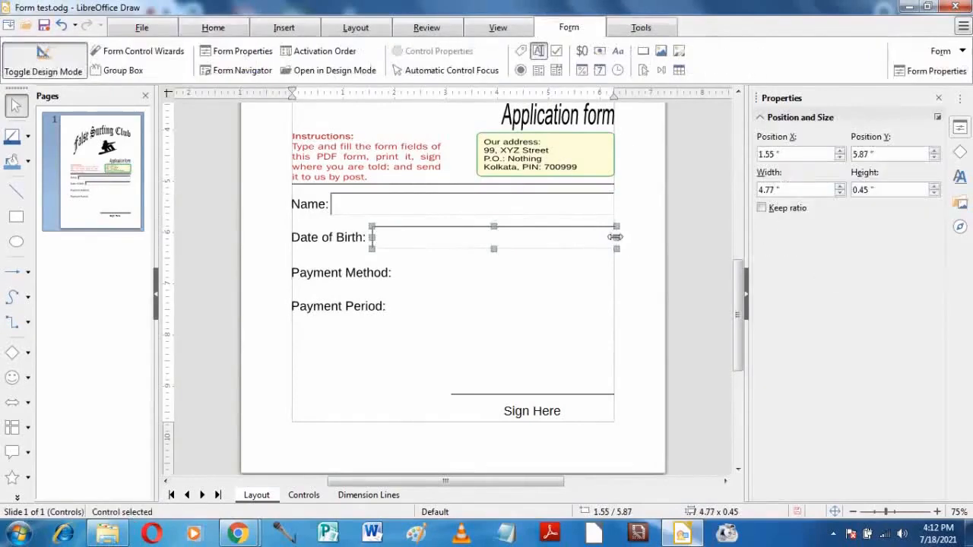
pyautogui.moveTo(615, 237); pyautogui.dragTo(612, 237)
pyautogui.click(571, 239)
pyautogui.rightClick(571, 240)
pyautogui.moveTo(611, 385)
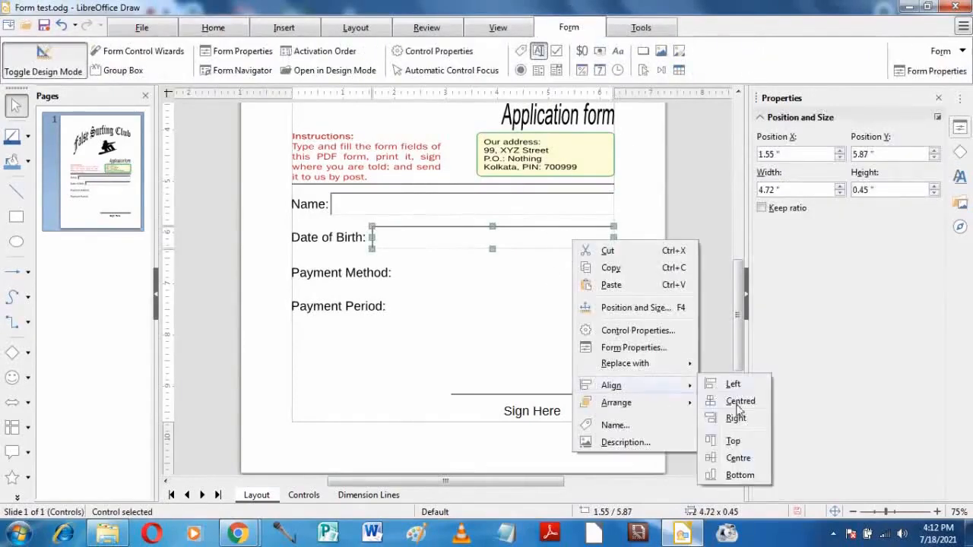
pyautogui.click(522, 289)
# Add a list box form field about 2.40 × 0.45 inches beside the Payment Method label.
pyautogui.click(569, 27)
pyautogui.click(495, 69)
pyautogui.moveTo(396, 263)
pyautogui.mouseDown()
pyautogui.moveTo(443, 289)
pyautogui.moveTo(520, 287)
pyautogui.mouseUp()
# Set the border of the Payment Method list box to Flat.
pyautogui.doubleClick(513, 275)
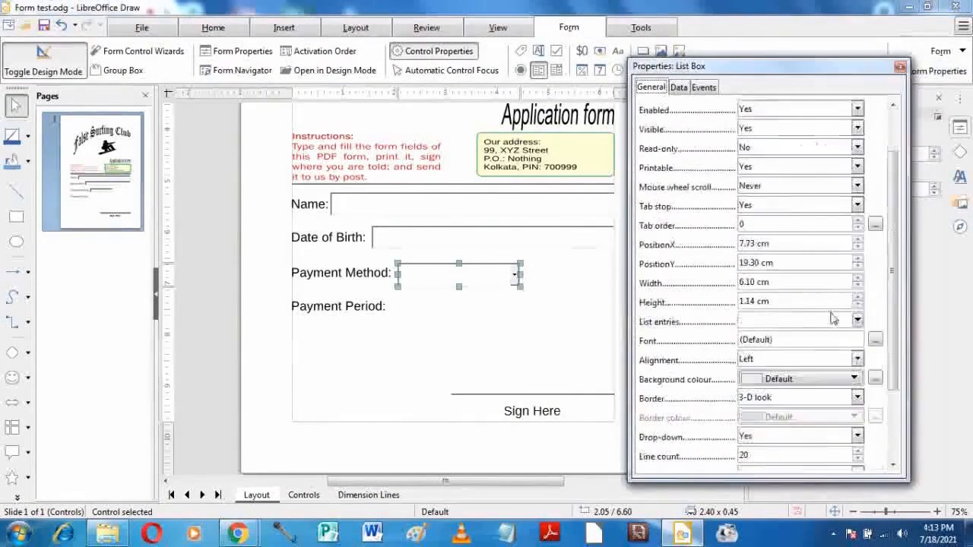
pyautogui.click(807, 398)
pyautogui.click(783, 438)
# Enter Cash, Card, Online and Money Order as the list entries of the Payment Method list box.
pyautogui.click(858, 321)
pyautogui.write('Cash')
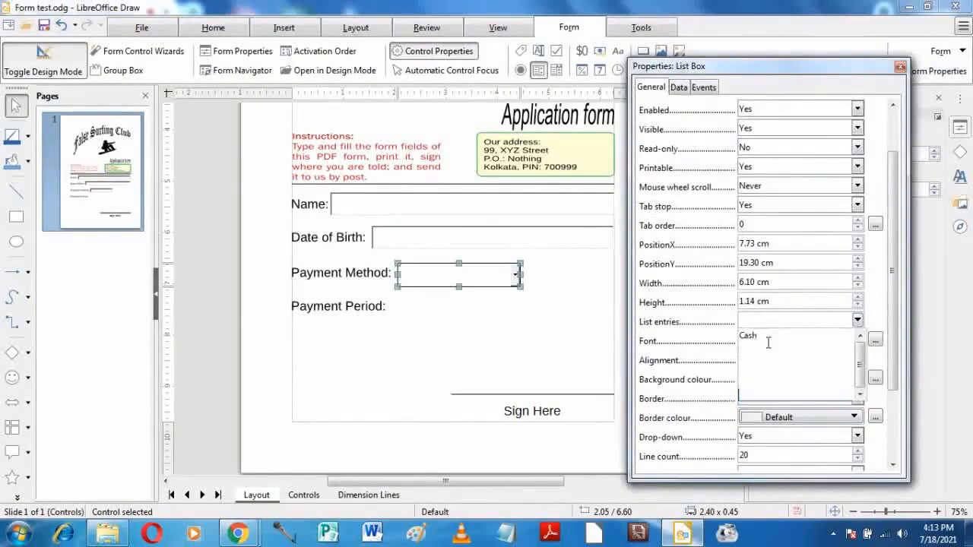
pyautogui.press('Return')
pyautogui.write('Card ')
pyautogui.write('On')
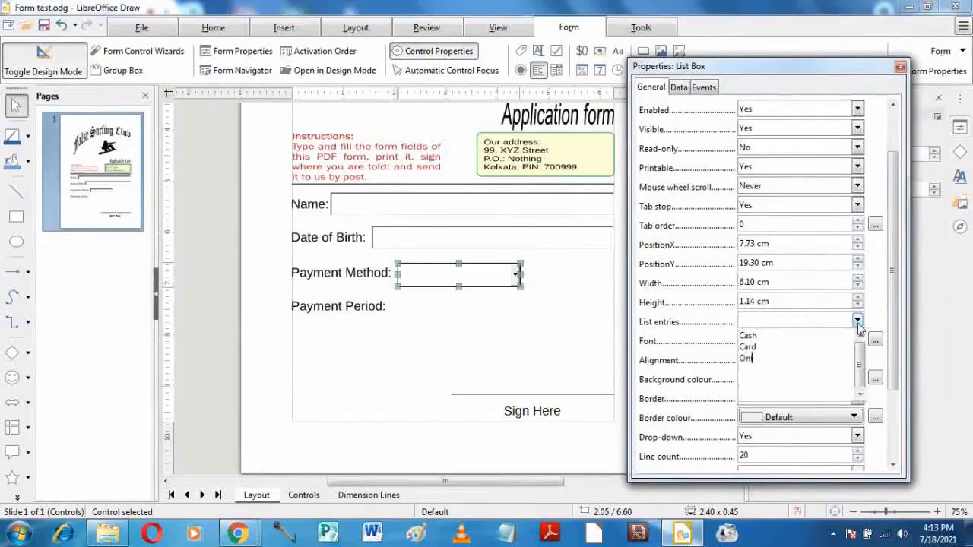
pyautogui.write('line')
pyautogui.press('Return')
pyautogui.write('Money Order')
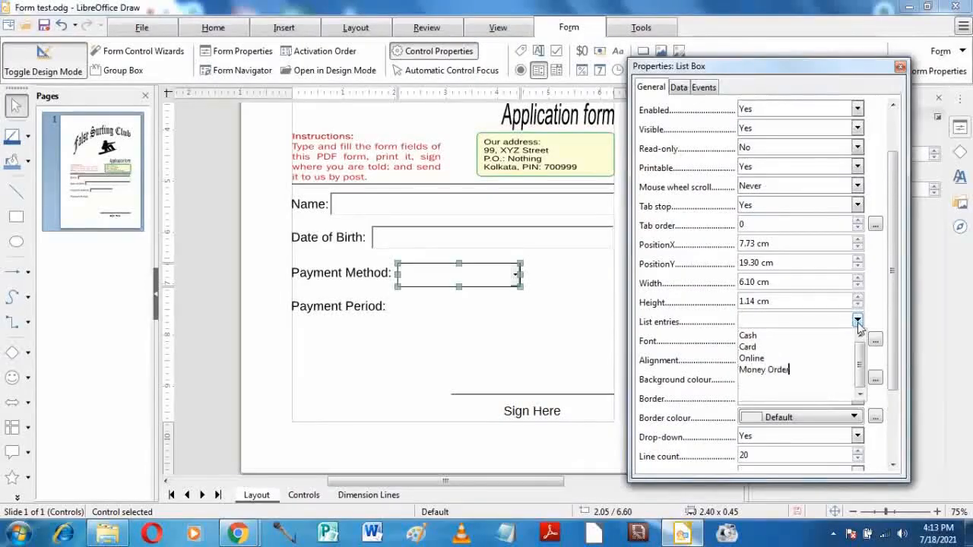
pyautogui.click(857, 321)
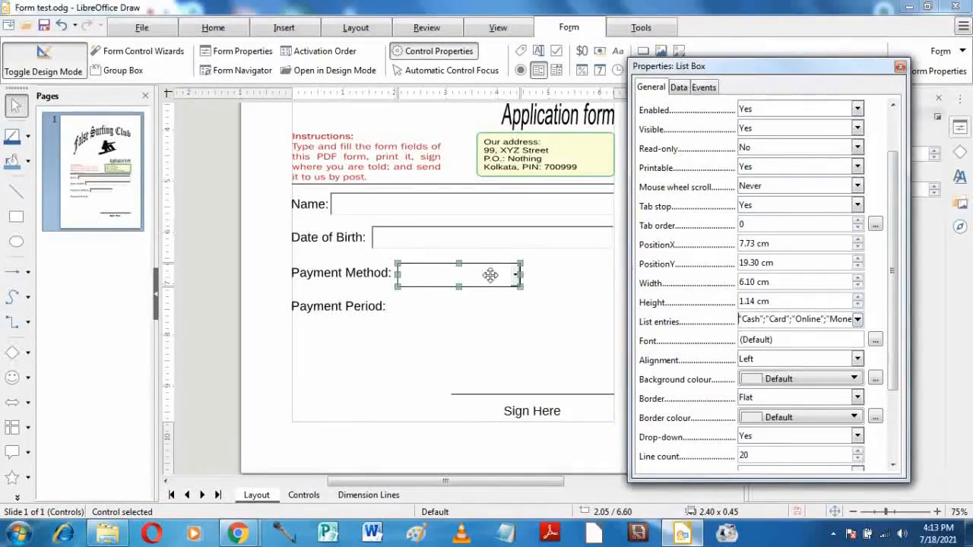
# Copy the Payment Method list box beside the Payment Period label and nudge the copy into line with the label.
pyautogui.keyDown('ctrl'); pyautogui.moveTo(490, 275); pyautogui.dragTo(495, 311); pyautogui.keyUp('ctrl')
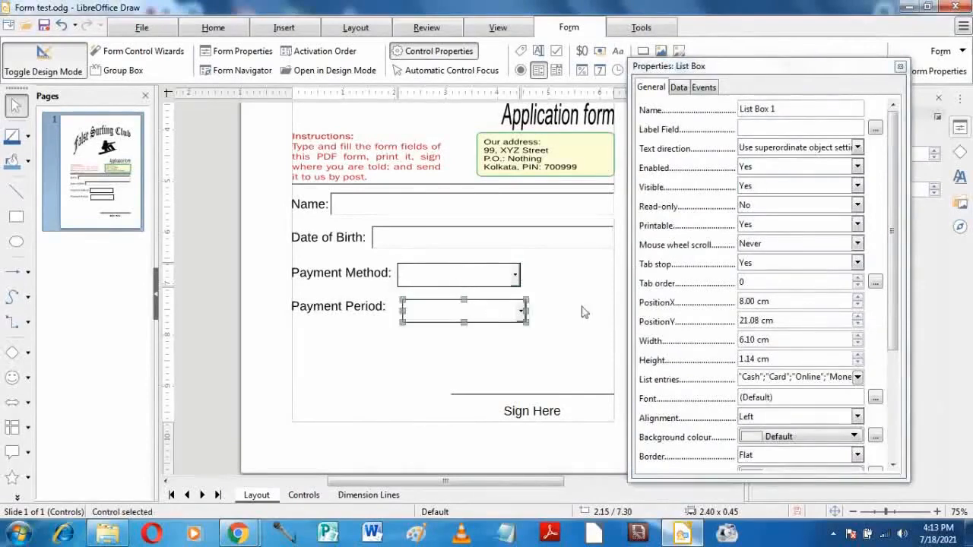
pyautogui.press('Up')
pyautogui.press('Up')
pyautogui.press('Left')
# Replace the list entries of the Payment Period list box with Monthly, Half Yearly and Yearly.
pyautogui.click(857, 377)
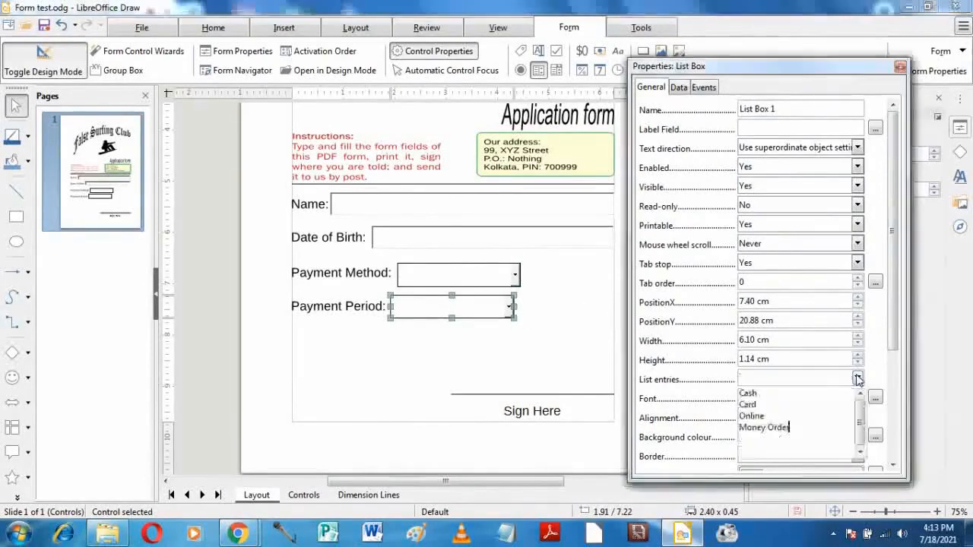
pyautogui.moveTo(791, 428); pyautogui.dragTo(738, 394)
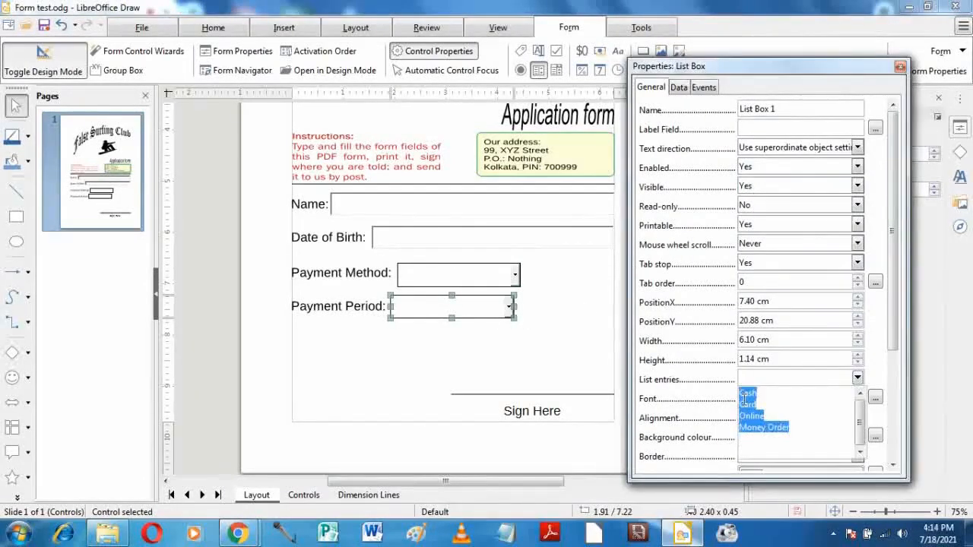
pyautogui.write('Monthly')
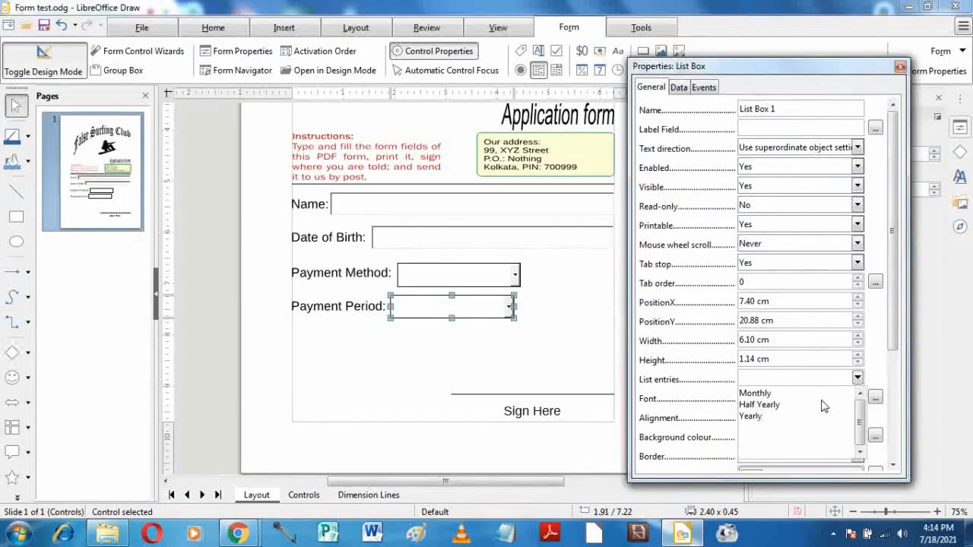
pyautogui.click(856, 377)
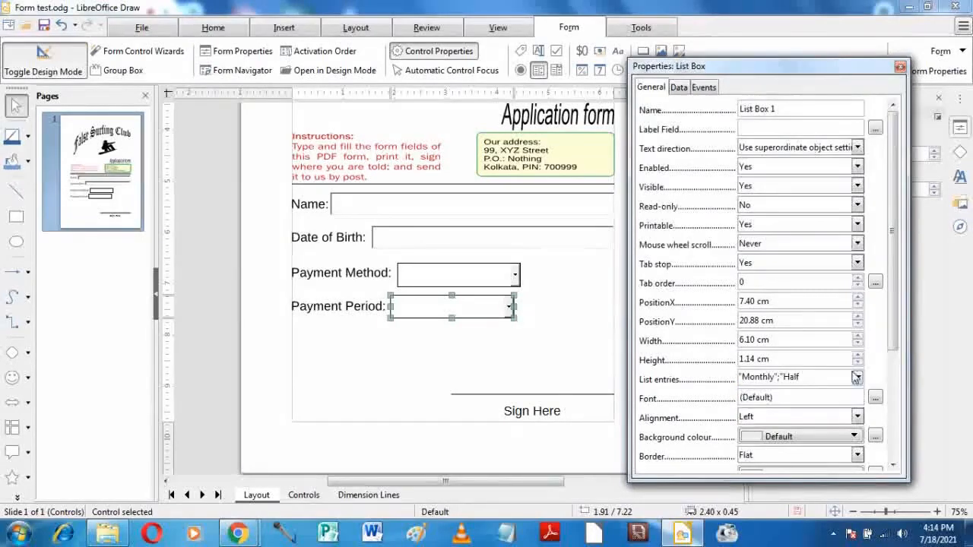
pyautogui.click(827, 377)
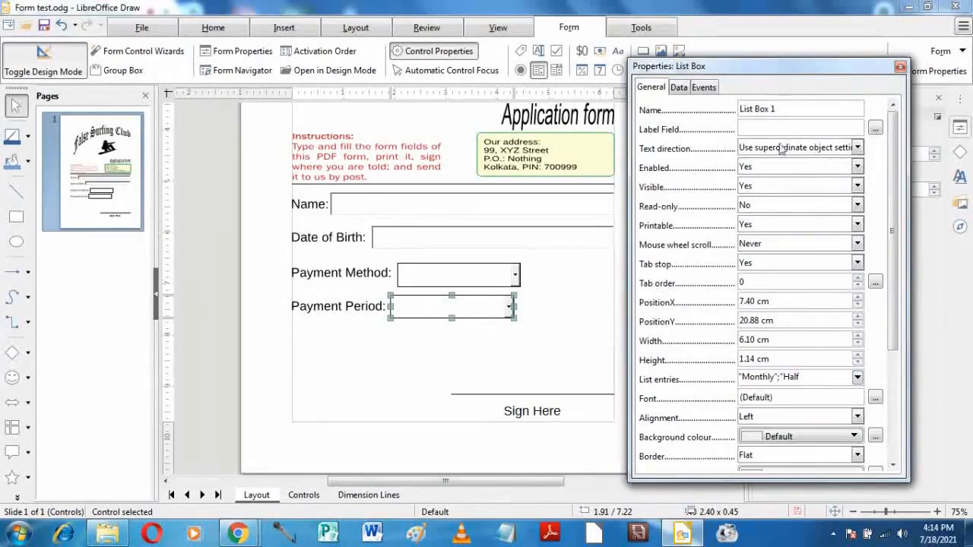
pyautogui.scroll(-3, 879, 248)
# Set the Date of Birth text box to a width of 11.97 cm and its text type to Single-line.
pyautogui.click(558, 241)
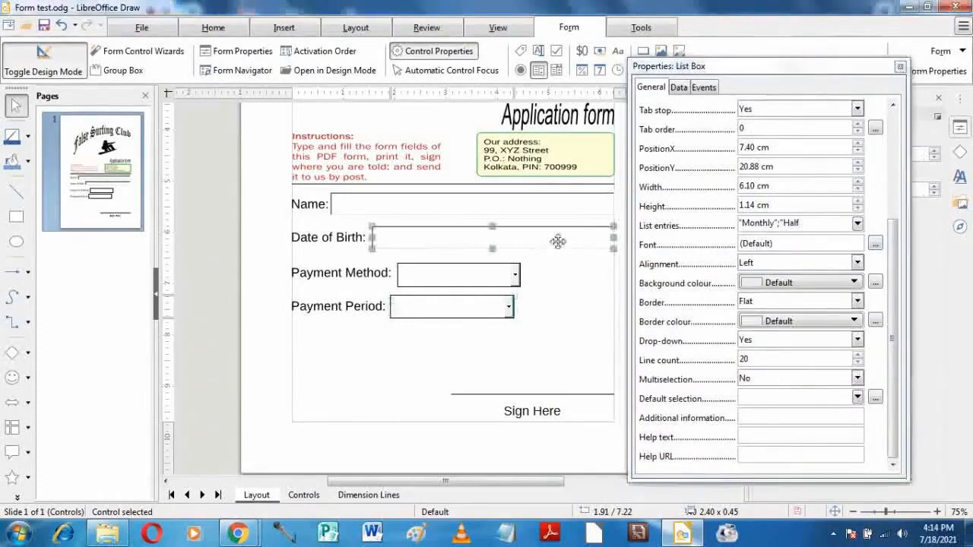
pyautogui.scroll(-3, 856, 453)
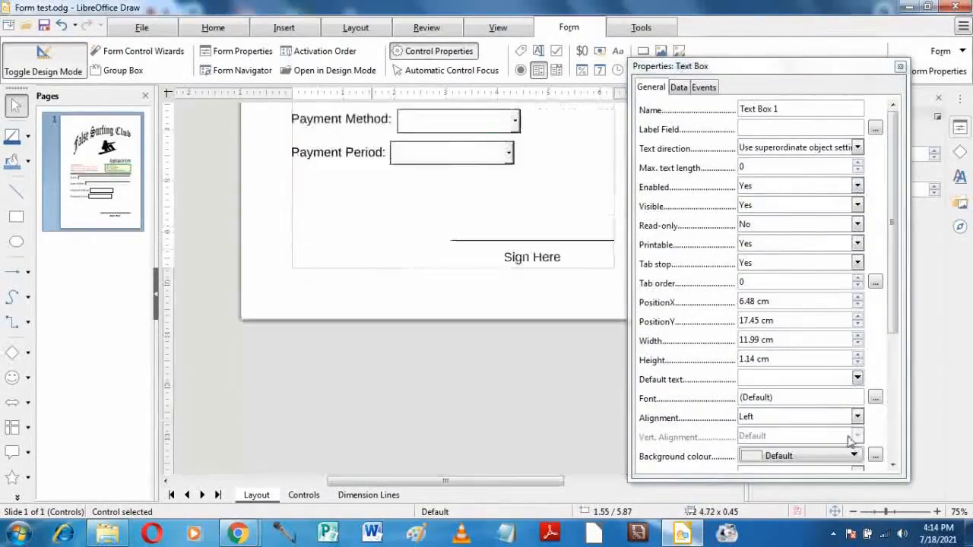
pyautogui.click(857, 336)
pyautogui.click(857, 335)
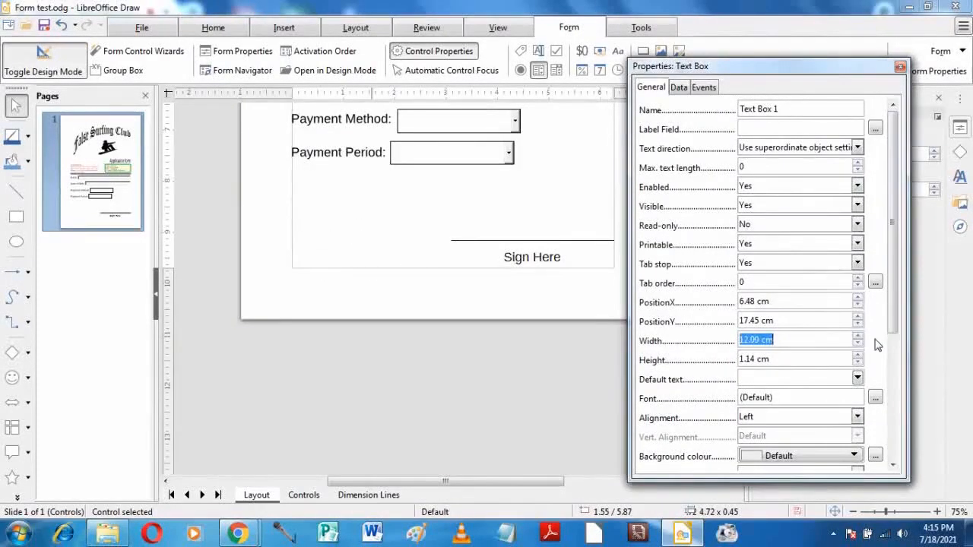
pyautogui.scroll(-3, 875, 344)
pyautogui.click(847, 323)
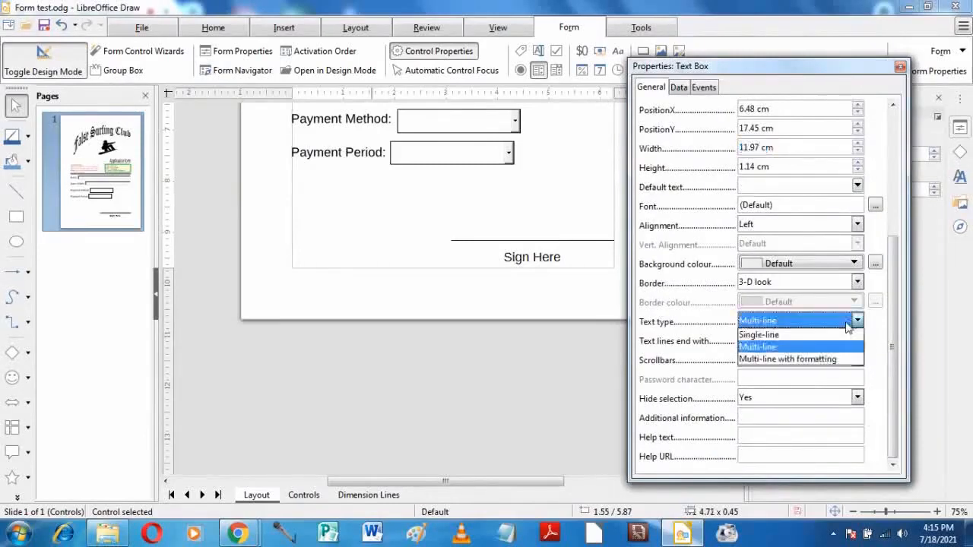
pyautogui.click(758, 334)
# Set the border of the Date of Birth text box to Flat.
pyautogui.click(797, 280)
pyautogui.click(767, 296)
pyautogui.click(398, 199)
pyautogui.scroll(4, 407, 246)
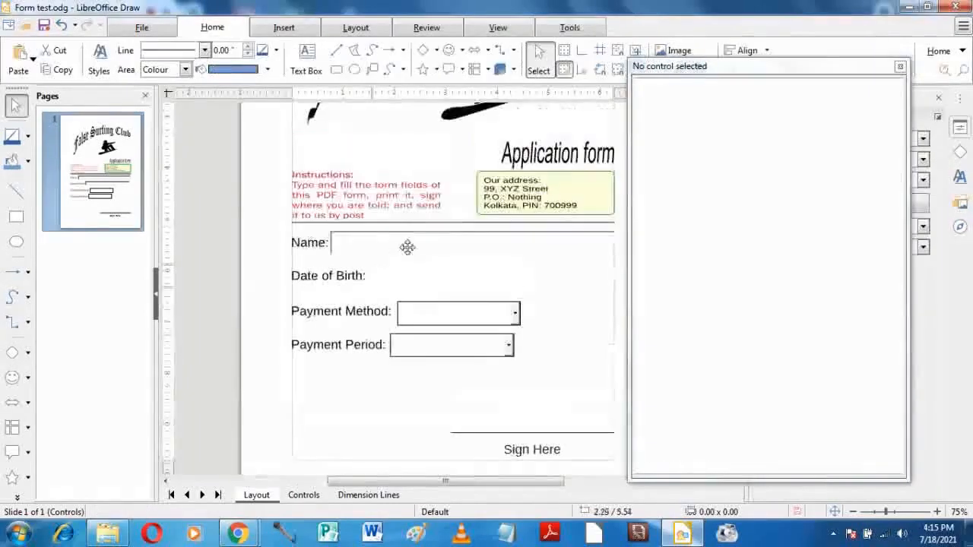
pyautogui.click(419, 276)
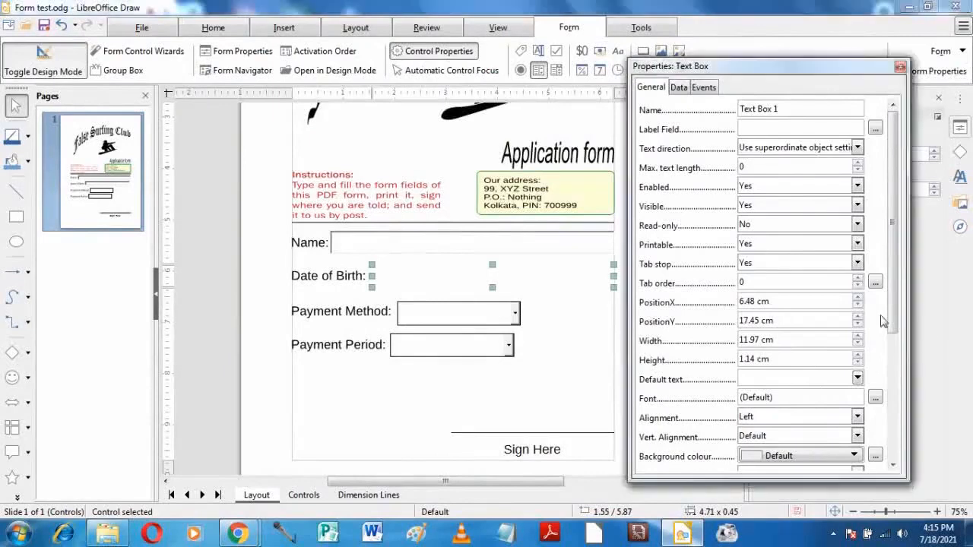
pyautogui.scroll(-3, 868, 376)
pyautogui.click(856, 302)
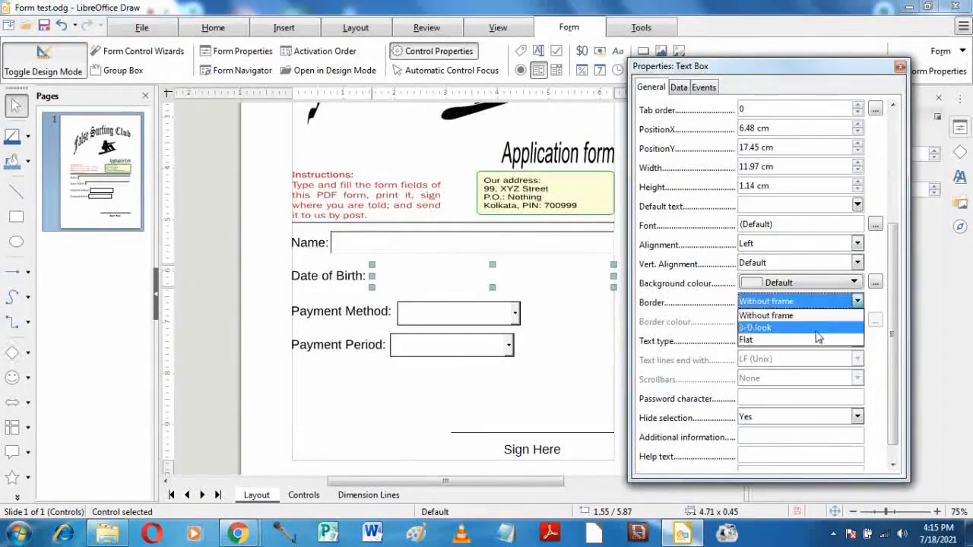
pyautogui.click(760, 334)
# Set the Name text box to Single-line text with a Flat border and close its properties.
pyautogui.click(592, 245)
pyautogui.scroll(-2, 882, 372)
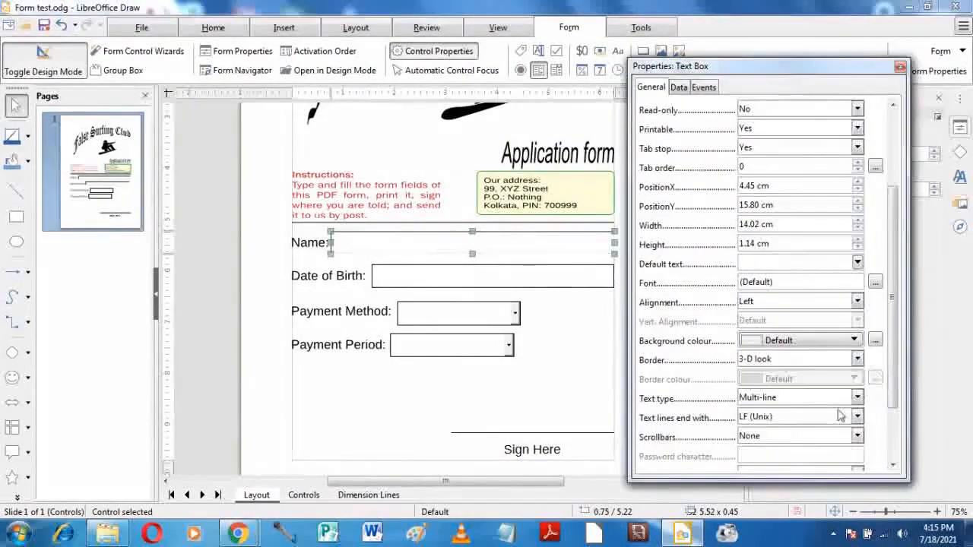
pyautogui.click(844, 399)
pyautogui.click(815, 412)
pyautogui.click(835, 361)
pyautogui.click(787, 398)
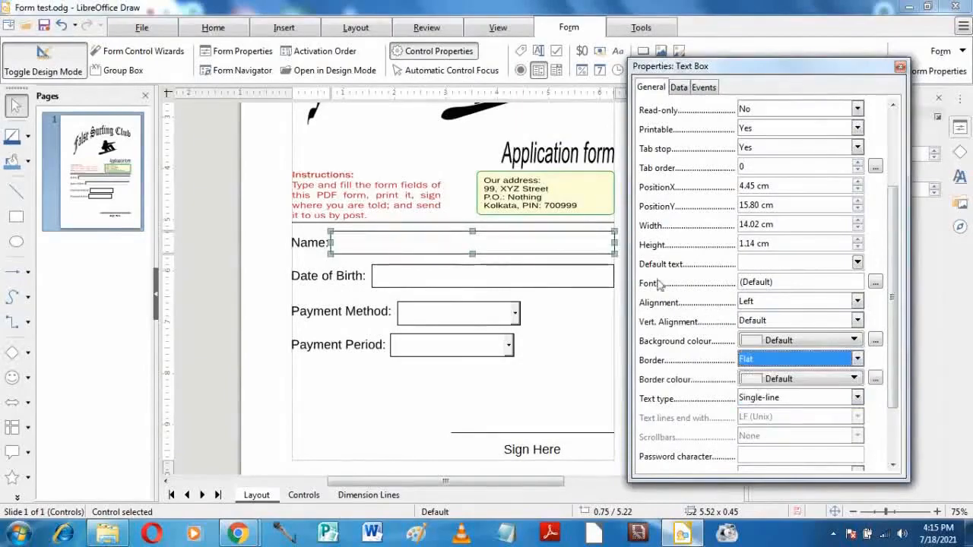
pyautogui.click(900, 67)
pyautogui.scroll(2, 481, 272)
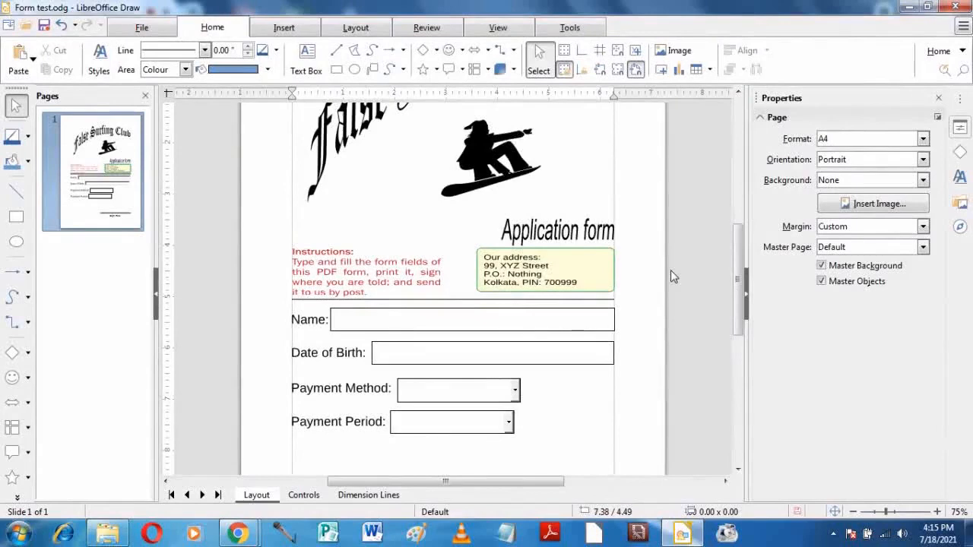
# Start exporting the drawing as a PDF named Form test, with Create PDF form enabled in the export options.
pyautogui.click(170, 30)
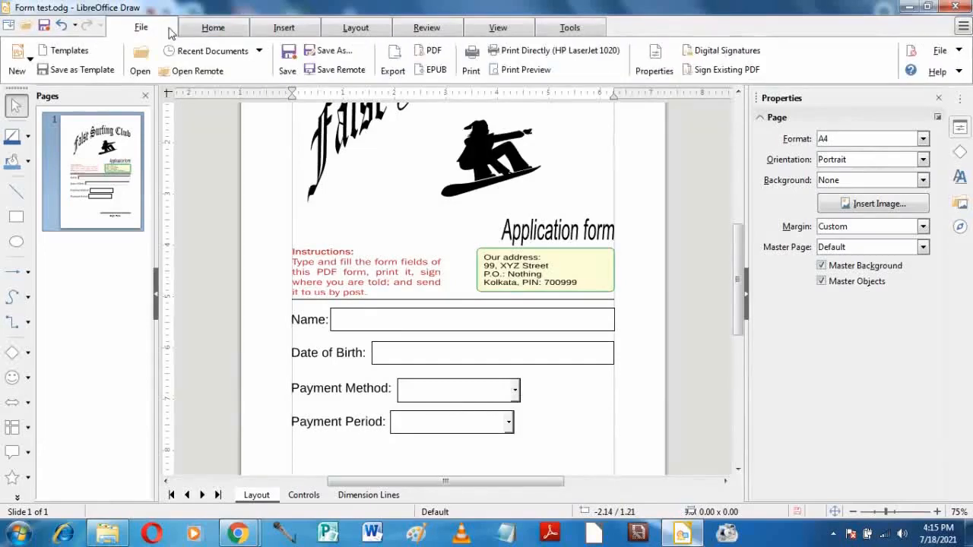
pyautogui.click(394, 67)
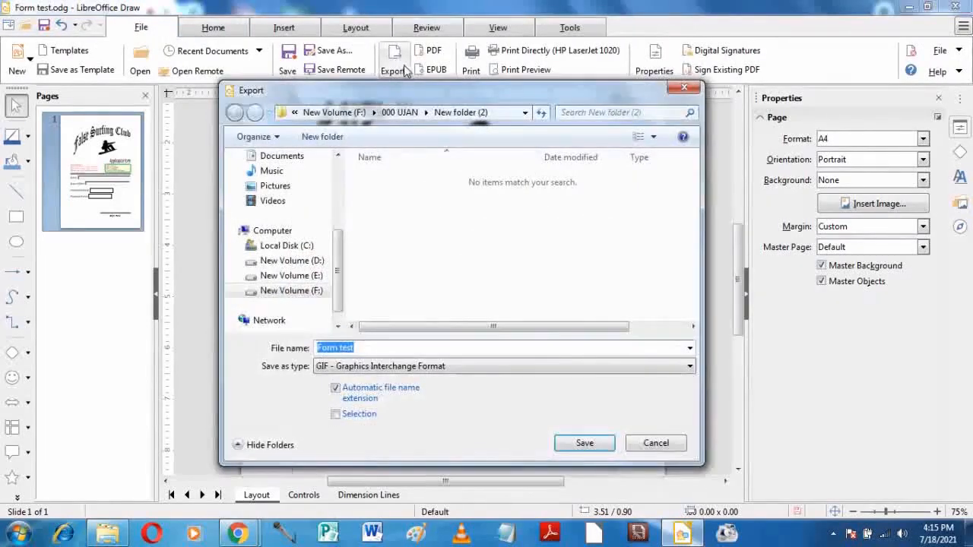
pyautogui.click(396, 372)
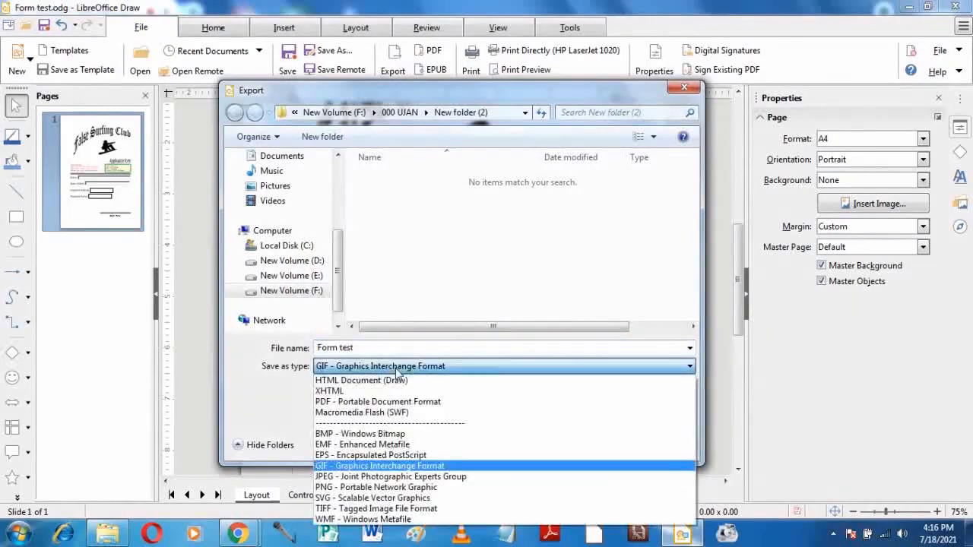
pyautogui.click(386, 401)
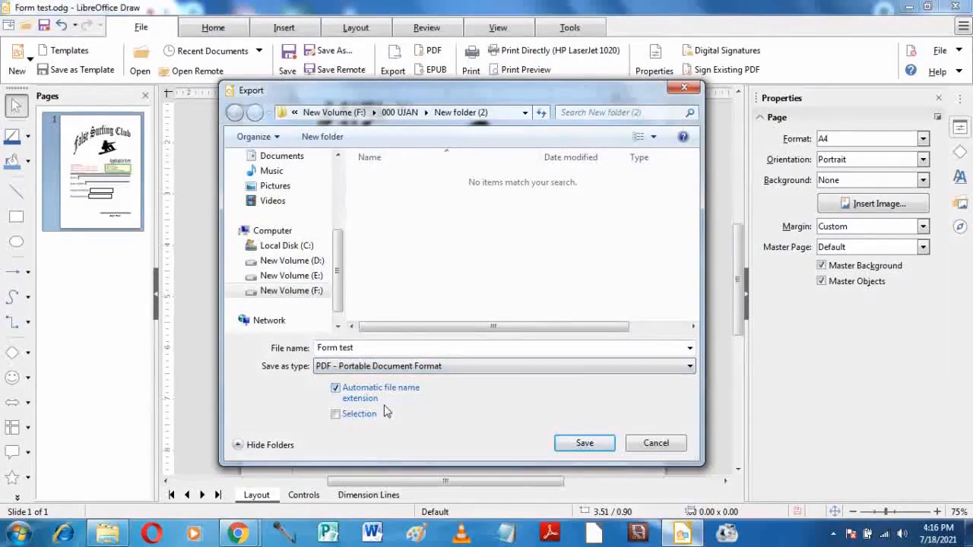
pyautogui.click(582, 446)
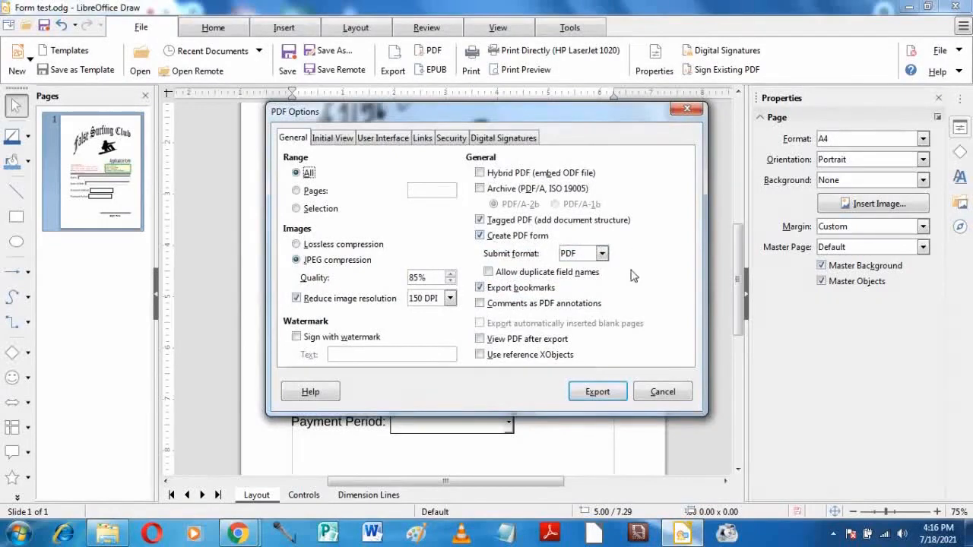
pyautogui.click(479, 237)
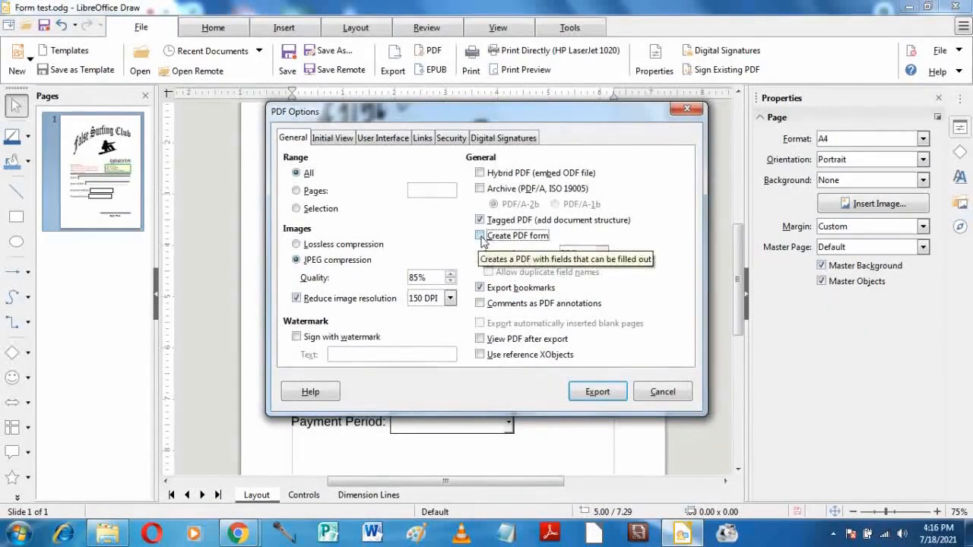
# Protect the PDF with a permission password, permitting high-resolution printing and filling in form fields, and export it.
pyautogui.click(456, 139)
pyautogui.click(342, 178)
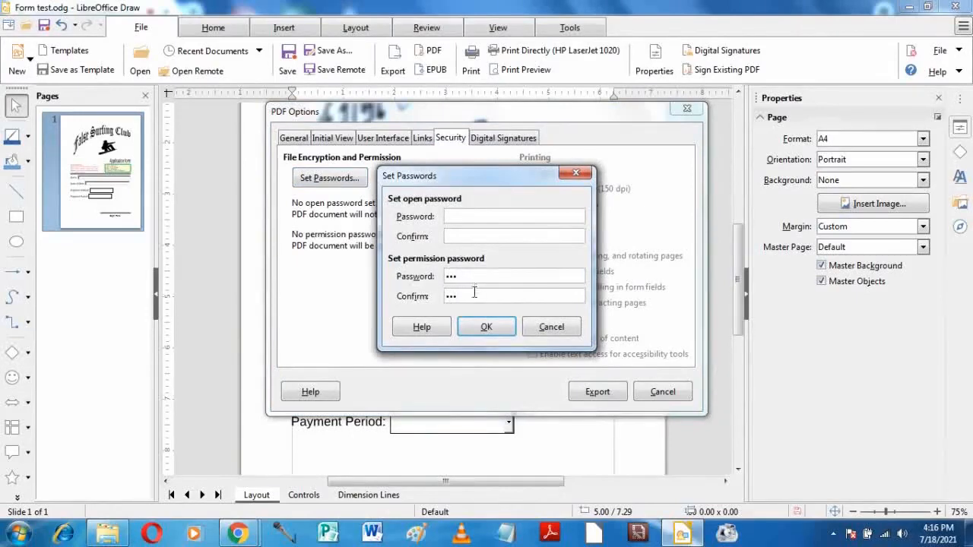
pyautogui.click(486, 327)
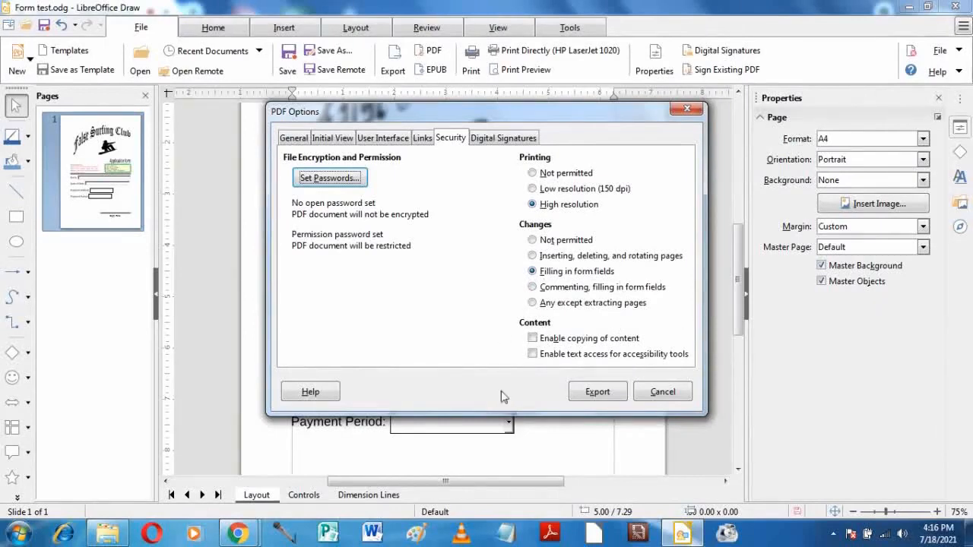
pyautogui.click(604, 395)
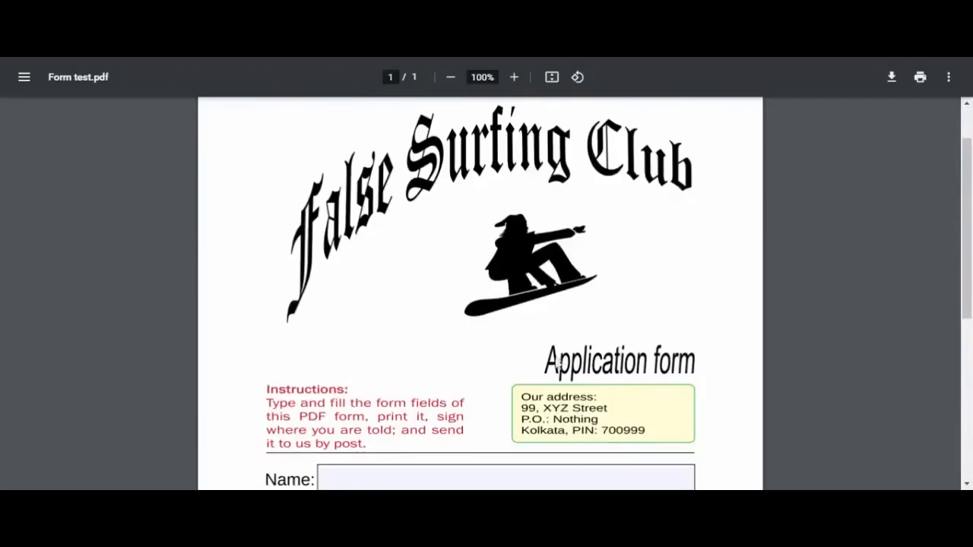
# In Form test.pdf in the browser's PDF viewer, fill in the applicant's name and date of birth.
pyautogui.scroll(-3, 554, 326)
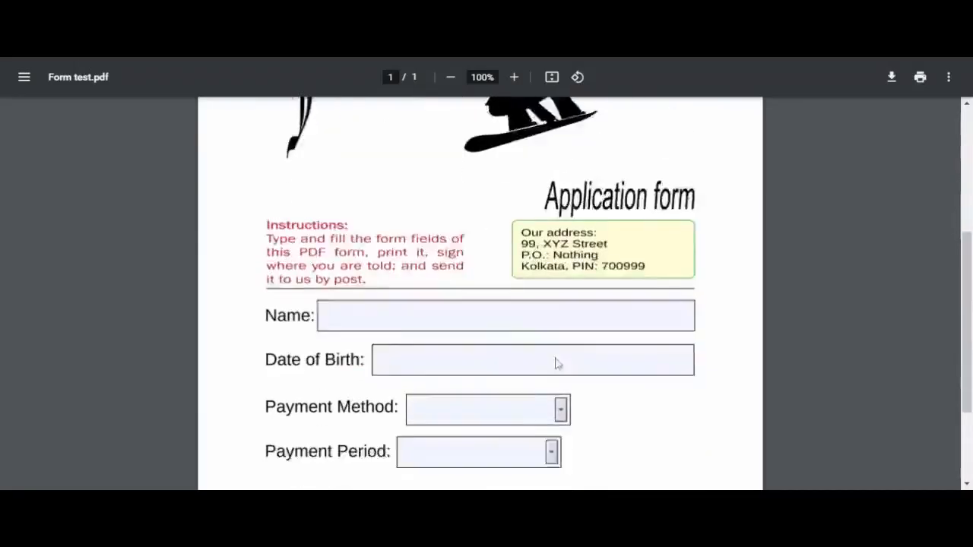
pyautogui.click(365, 270)
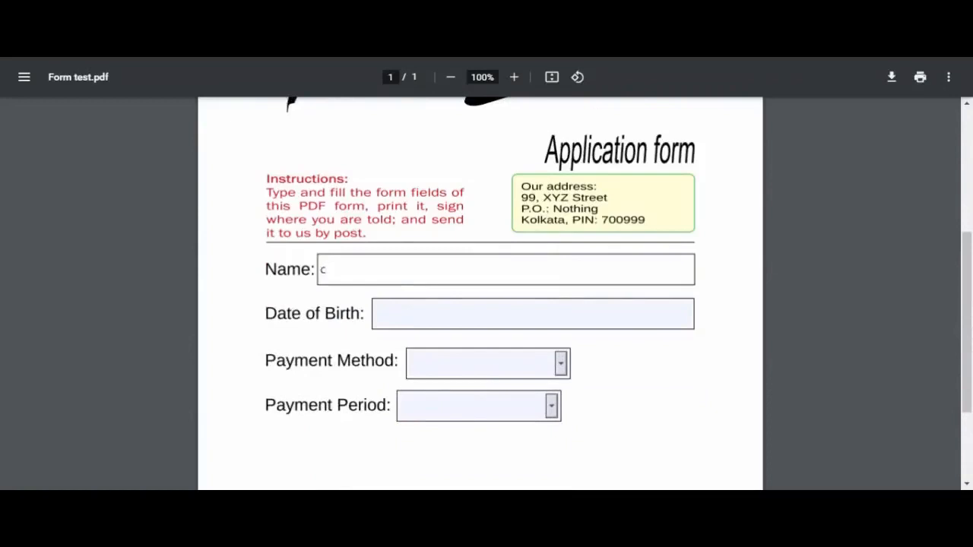
pyautogui.write('CompuBaboo')
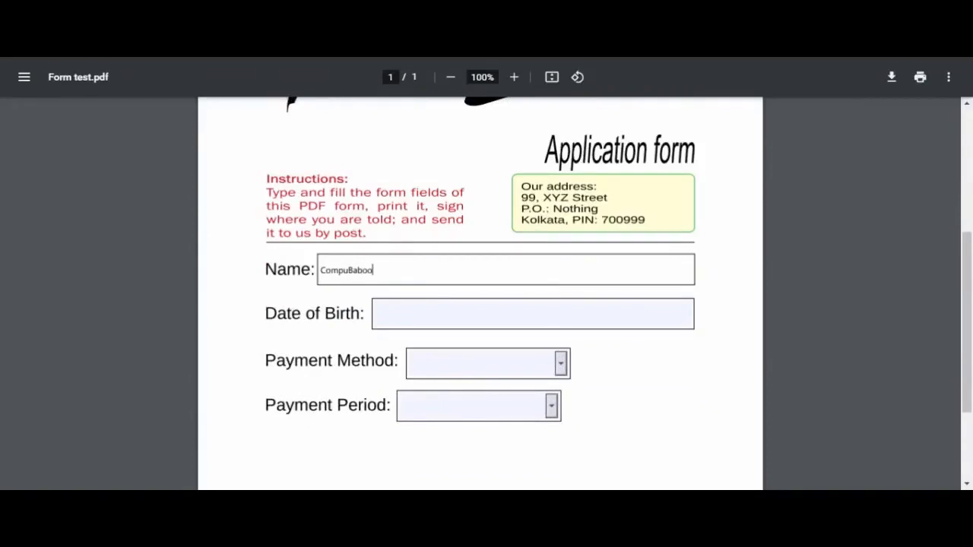
pyautogui.press('Tab')
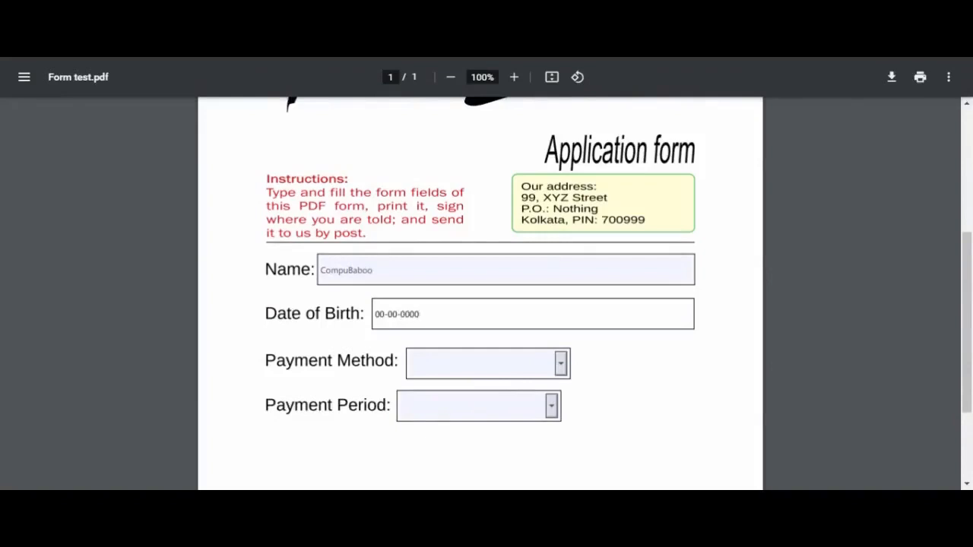
# Choose Online as the Payment Method and Half Yearly as the Payment Period, and check the form down to the signature line.
pyautogui.click(560, 363)
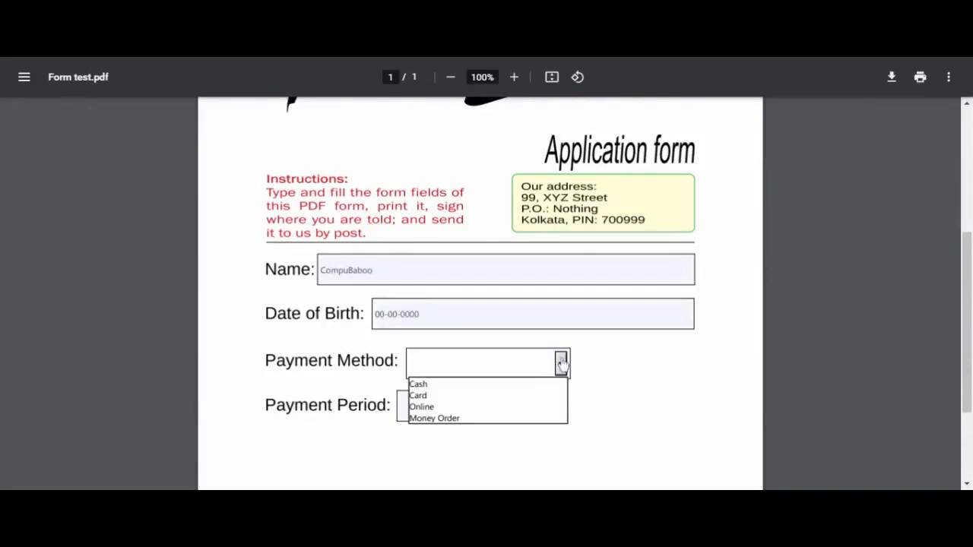
pyautogui.click(464, 413)
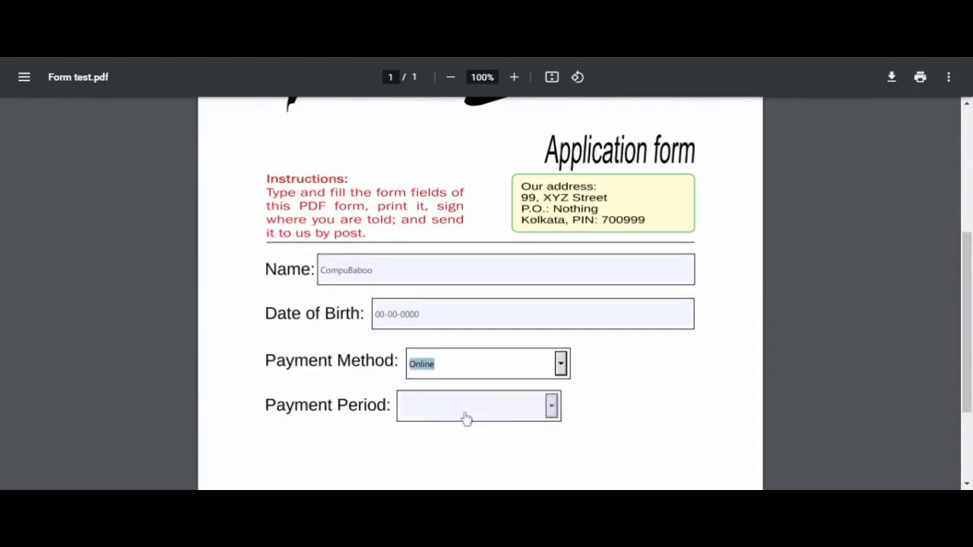
pyautogui.click(552, 407)
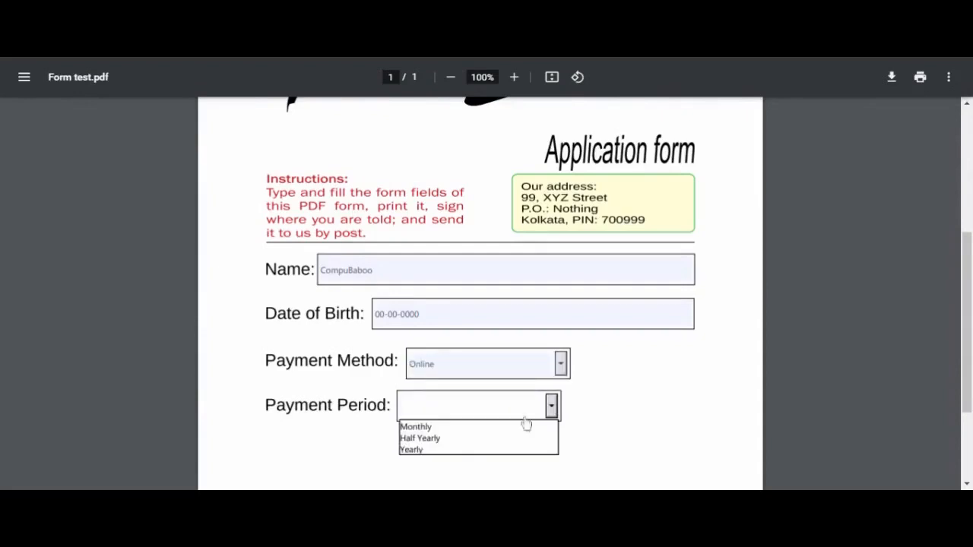
pyautogui.click(433, 438)
pyautogui.scroll(-2, 626, 387)
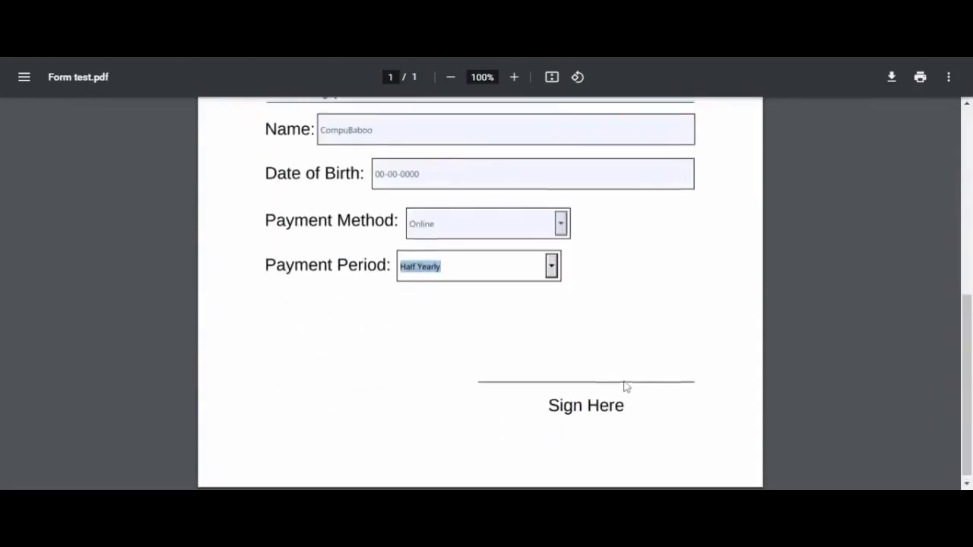
pyautogui.scroll(2, 625, 387)
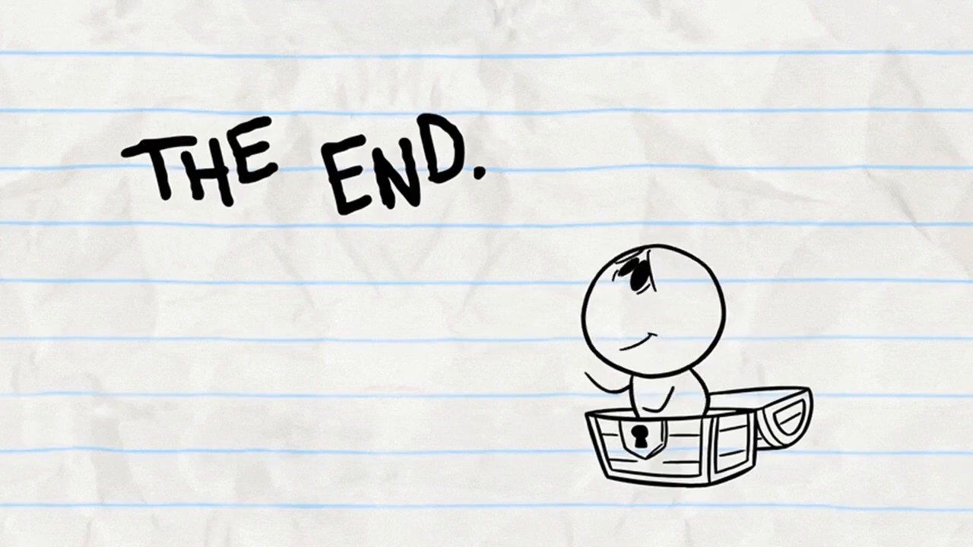